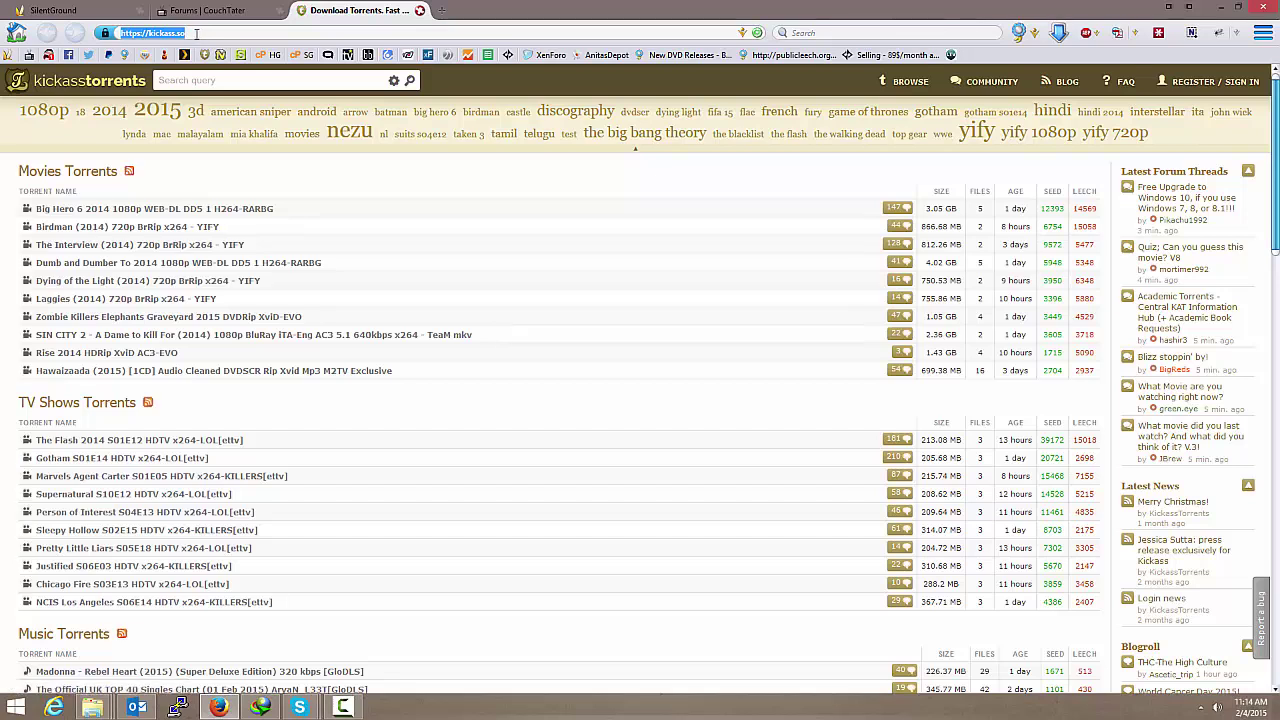
click(197, 33)
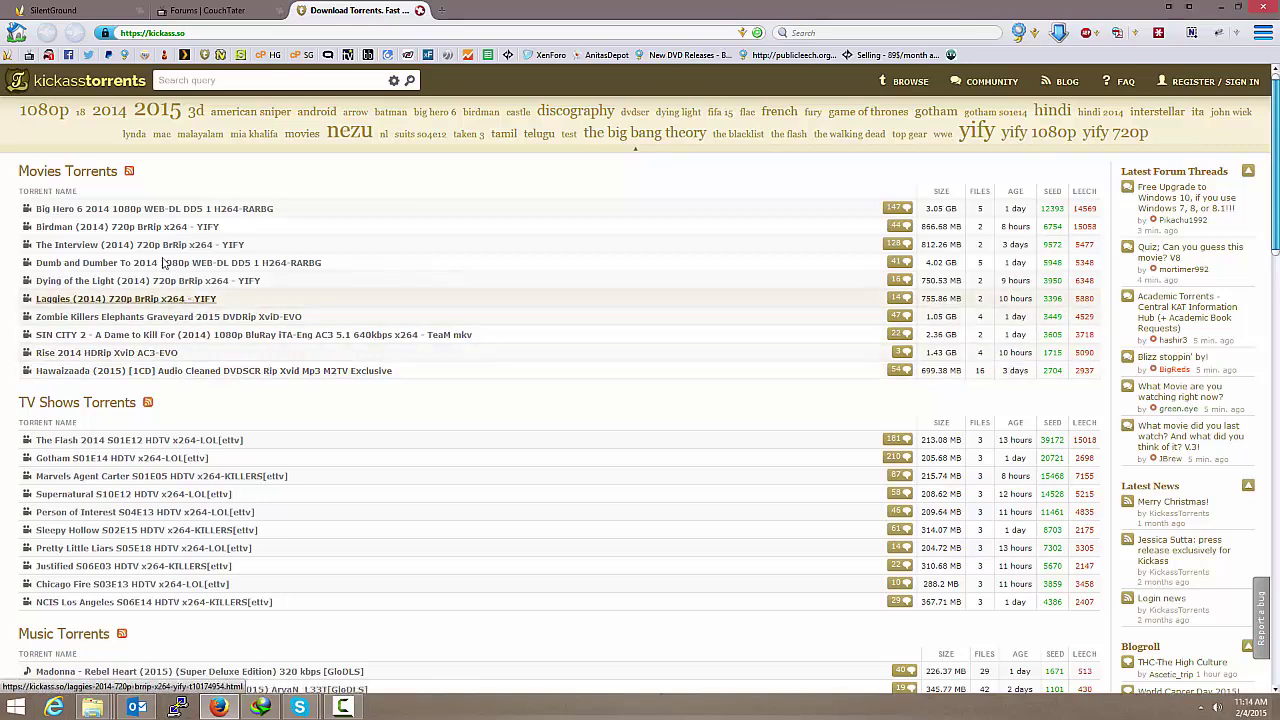
click(48, 118)
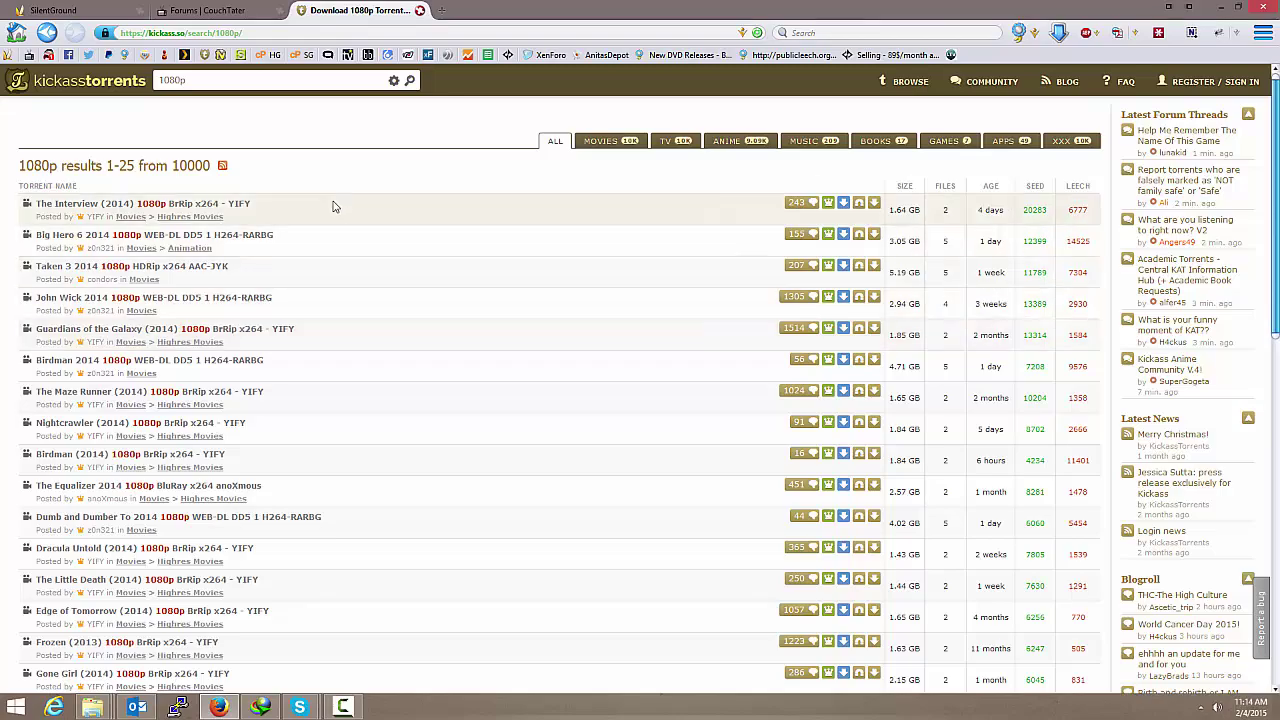
scroll(351, 250, down, 2)
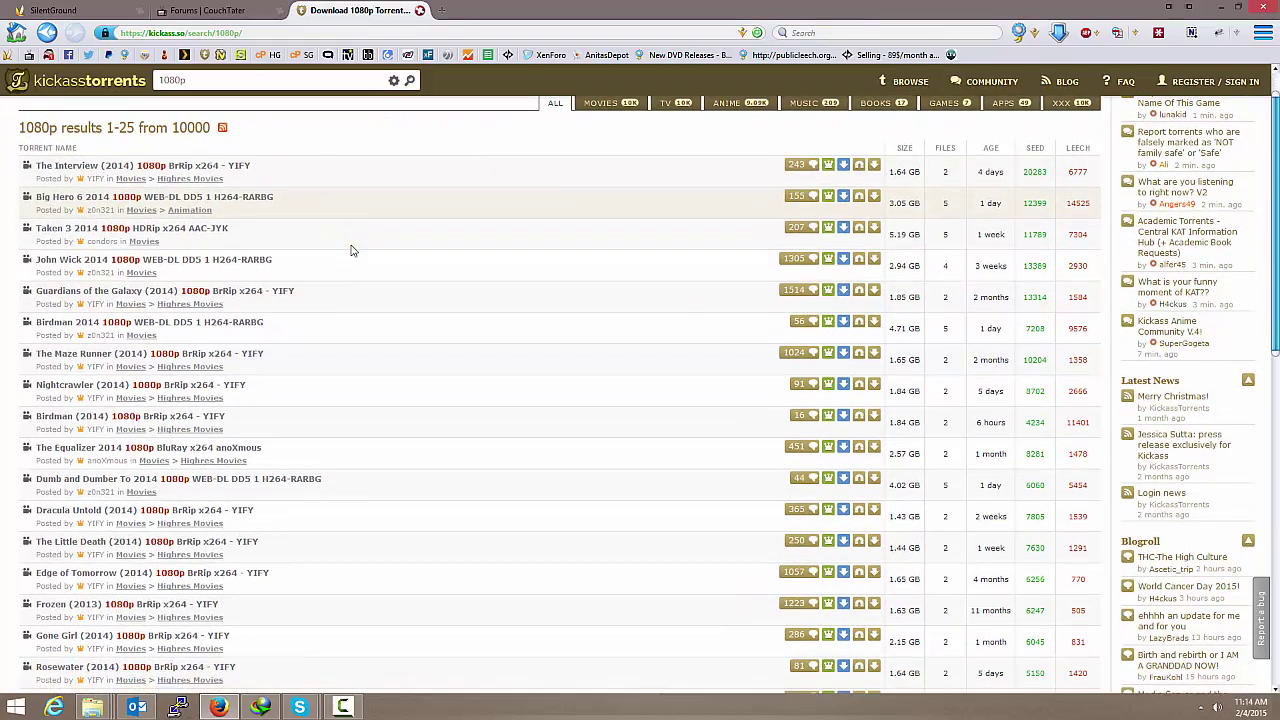
scroll(351, 250, down, 3)
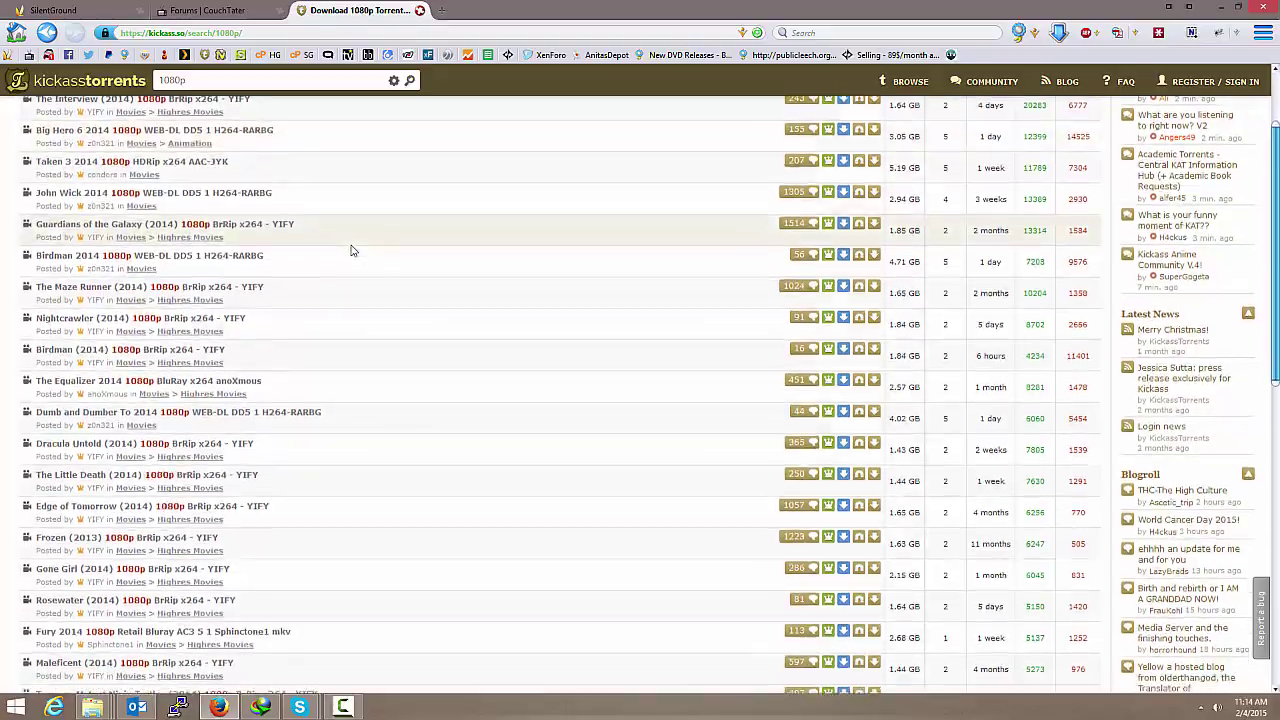
scroll(351, 250, down, 5)
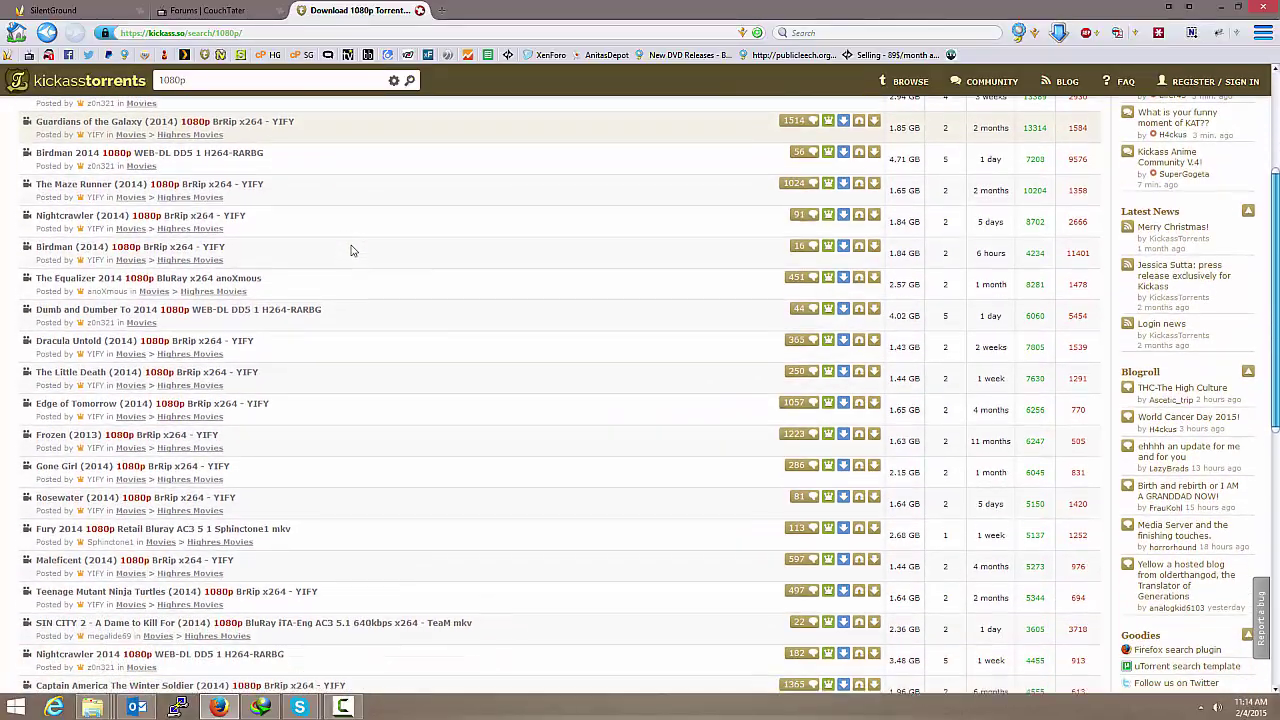
scroll(351, 250, down, 4)
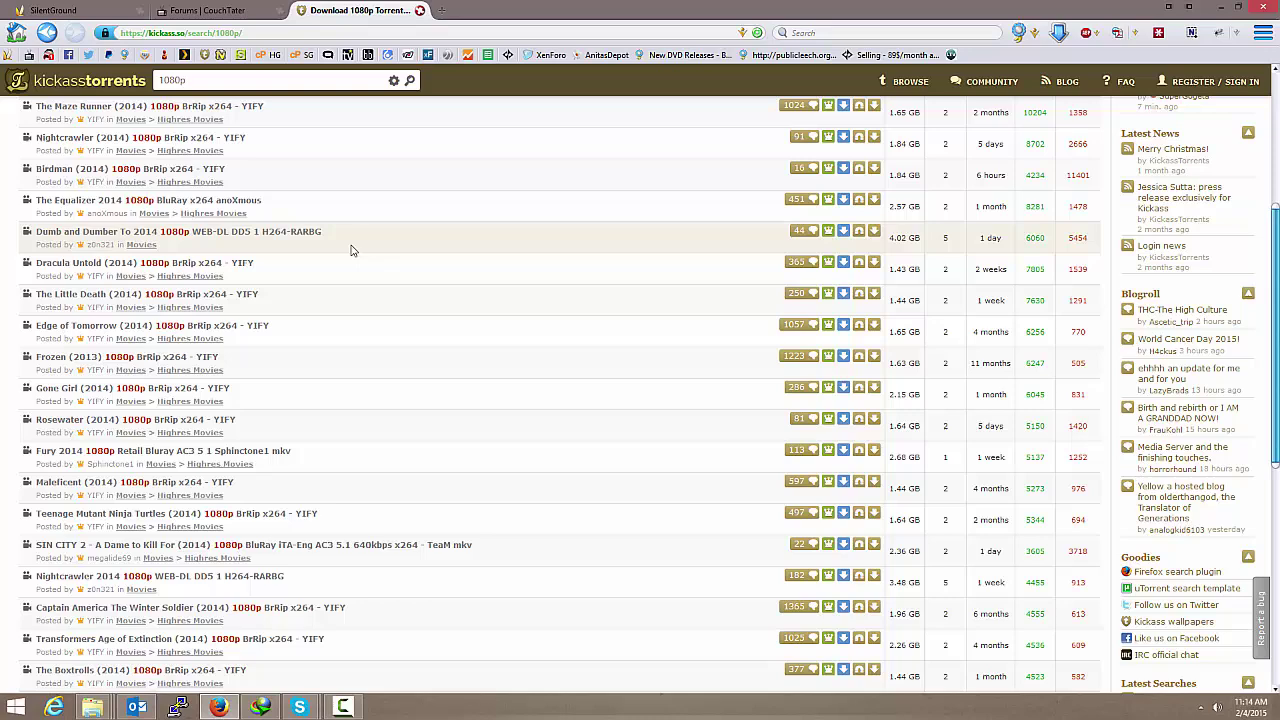
scroll(353, 248, up, 12)
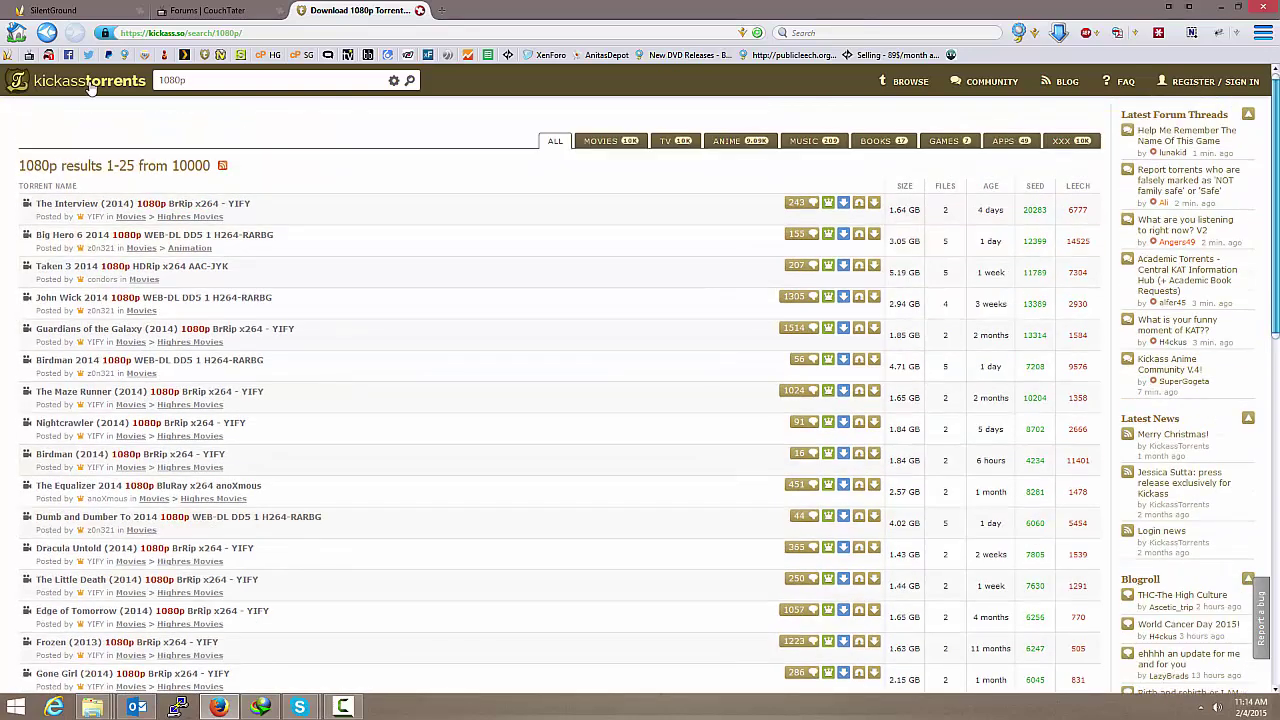
click(90, 88)
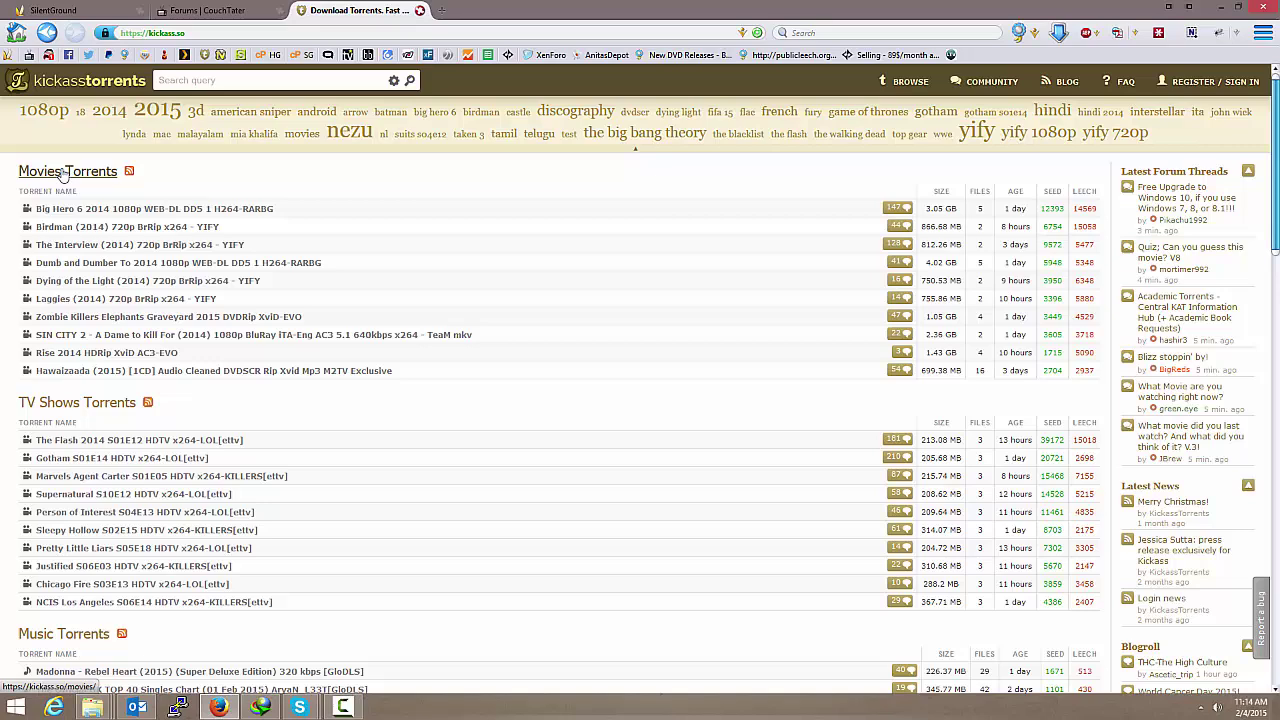
Step: Copy the American Sniper 2014 DVDSCR X264-PLAYNOW magnet link from KickassTorrents' movie torrents list
click(62, 174)
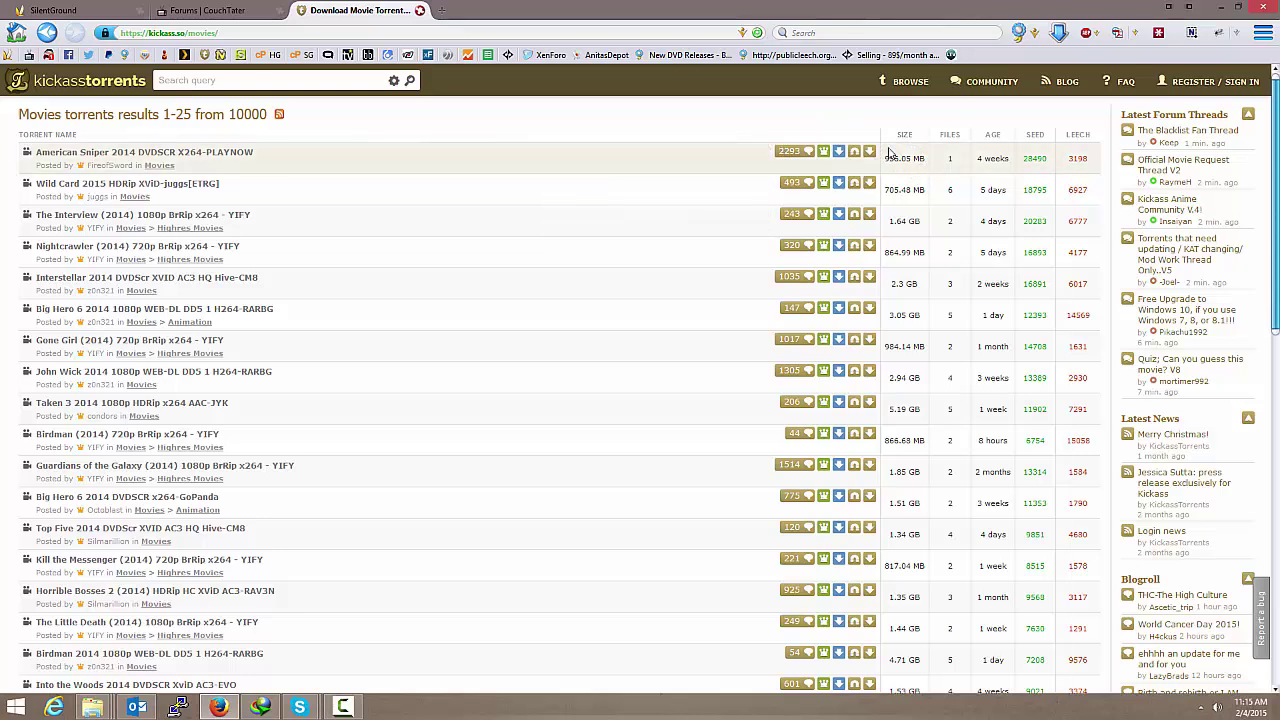
mouse_move(796, 160)
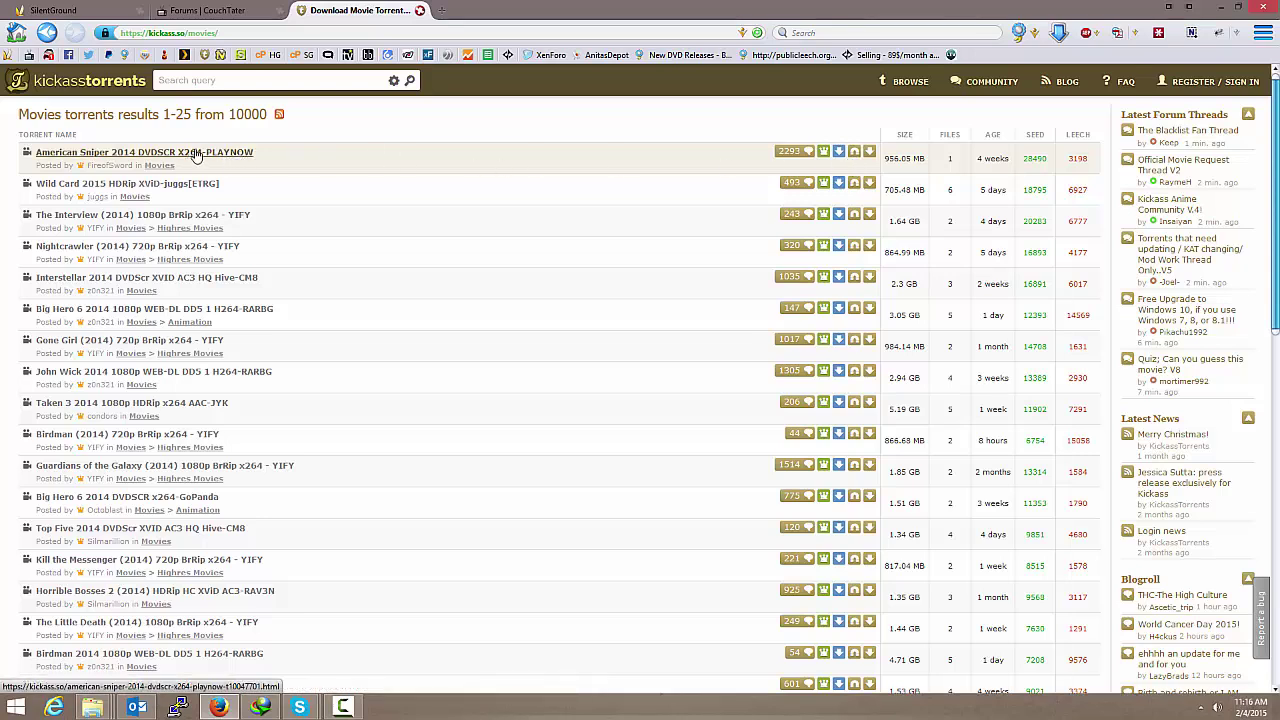
right_click(856, 158)
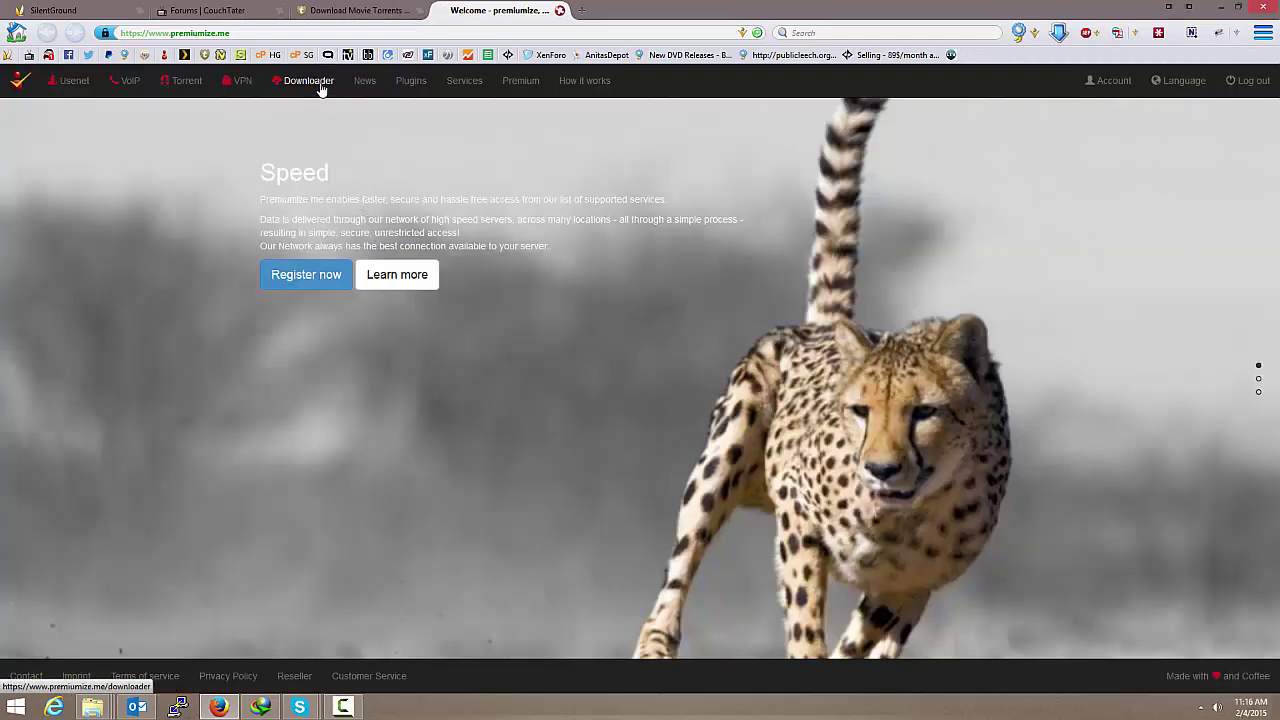
Step: Paste the American Sniper magnet link into the Downloader links box and submit it
click(321, 89)
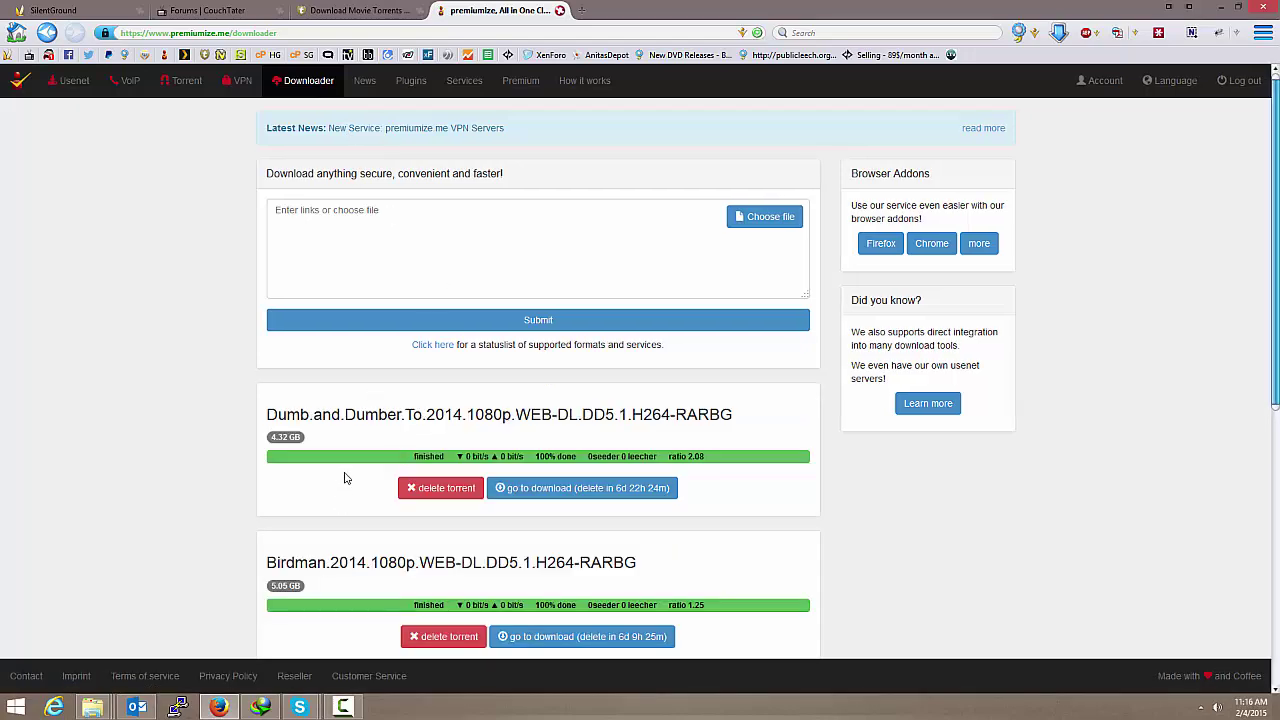
scroll(344, 478, down, 5)
scroll(344, 478, up, 5)
click(394, 218)
right_click(394, 218)
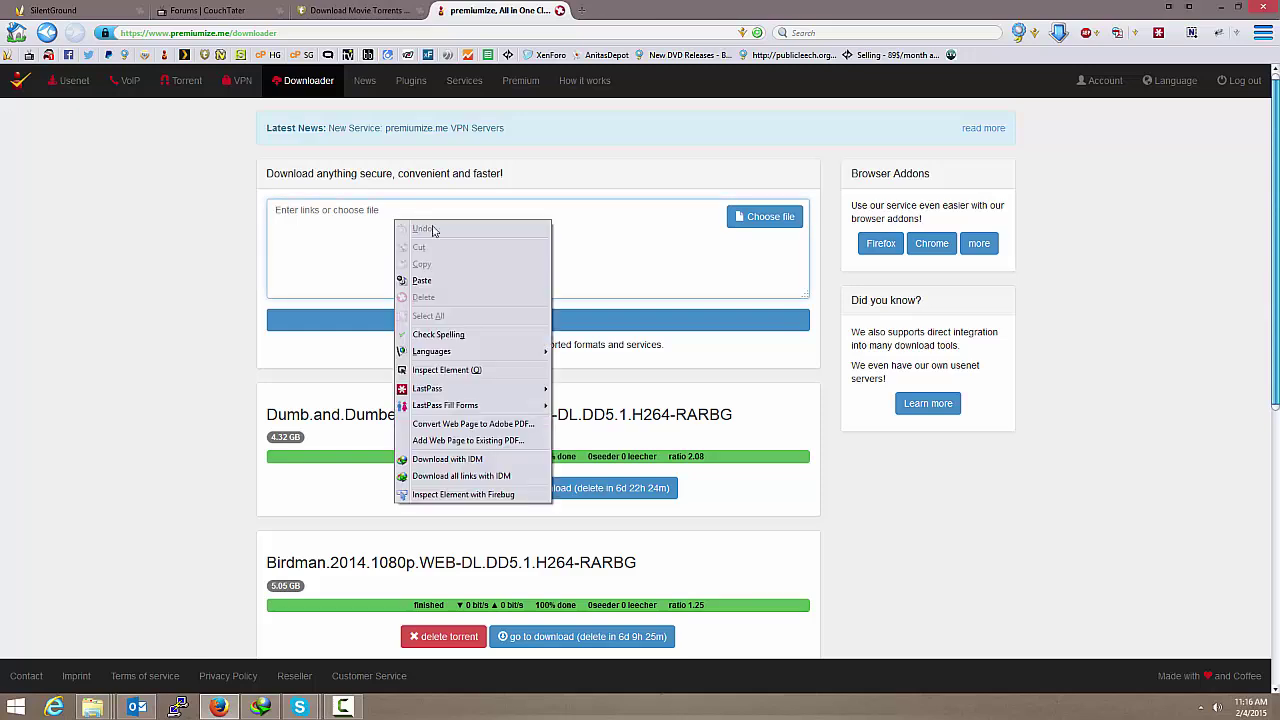
click(443, 284)
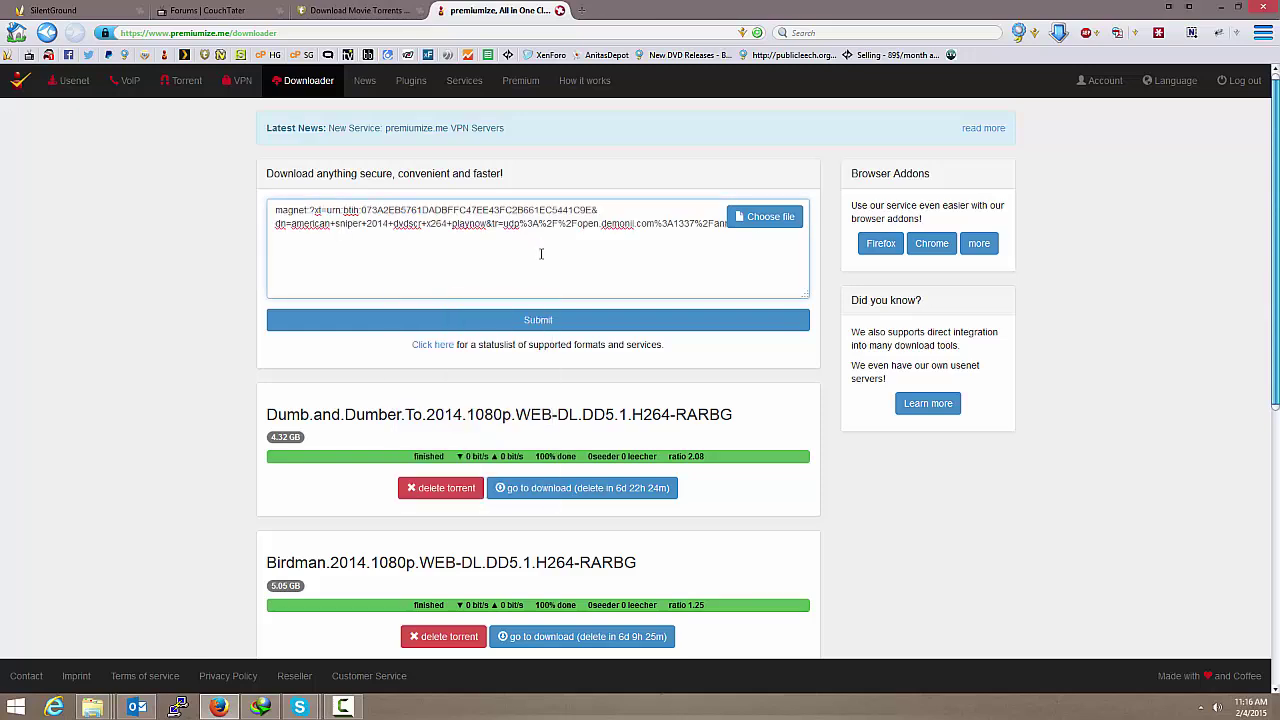
click(555, 321)
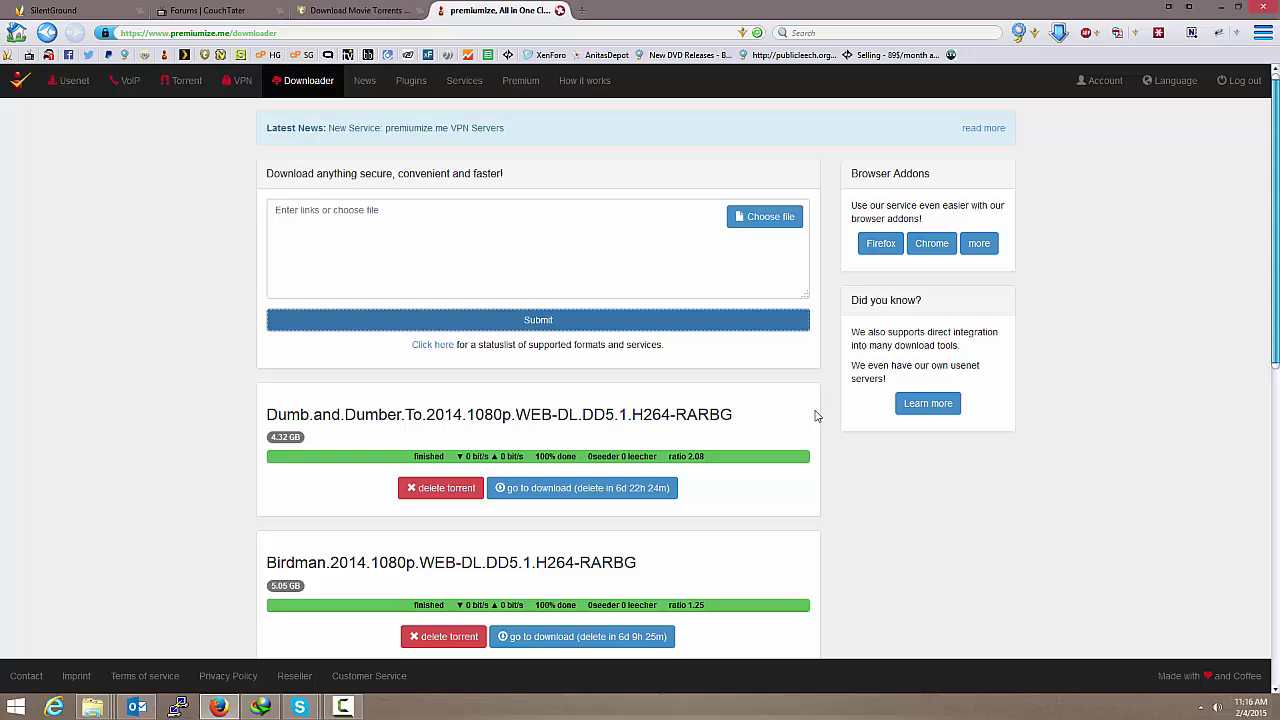
scroll(814, 414, down, 6)
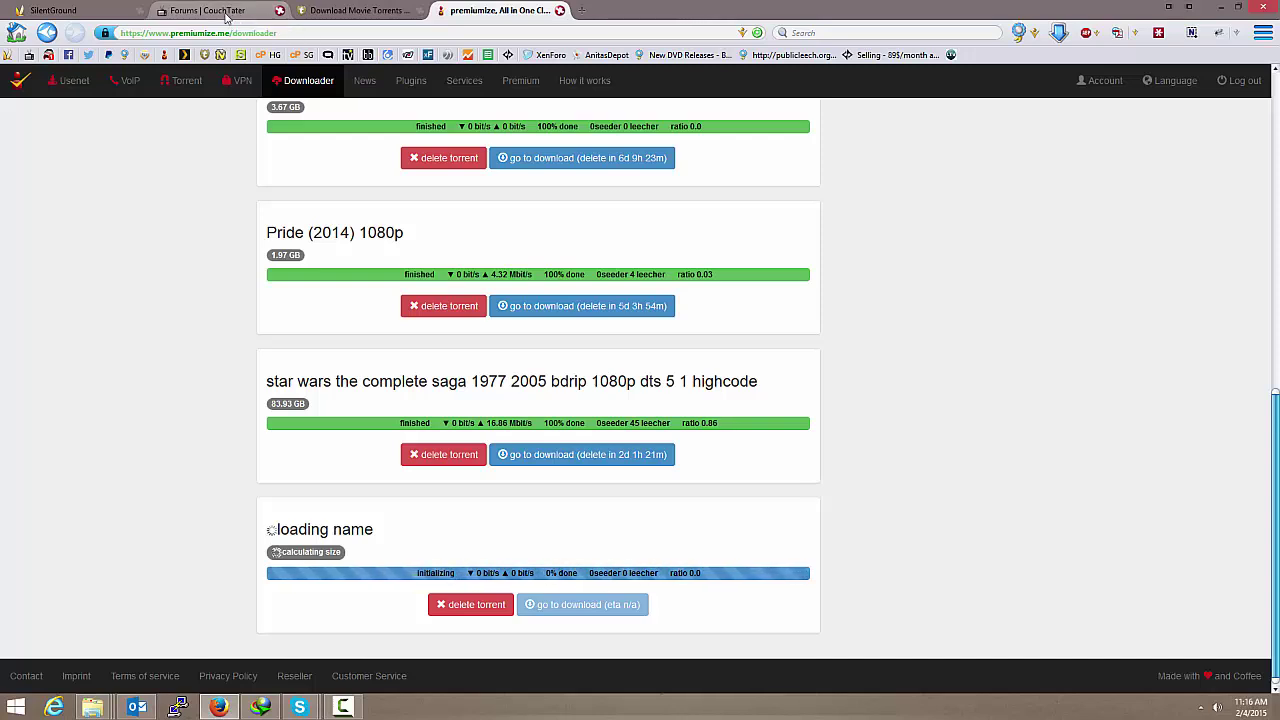
Step: Open the Elite Torrents section in the SilentGround forum
click(62, 12)
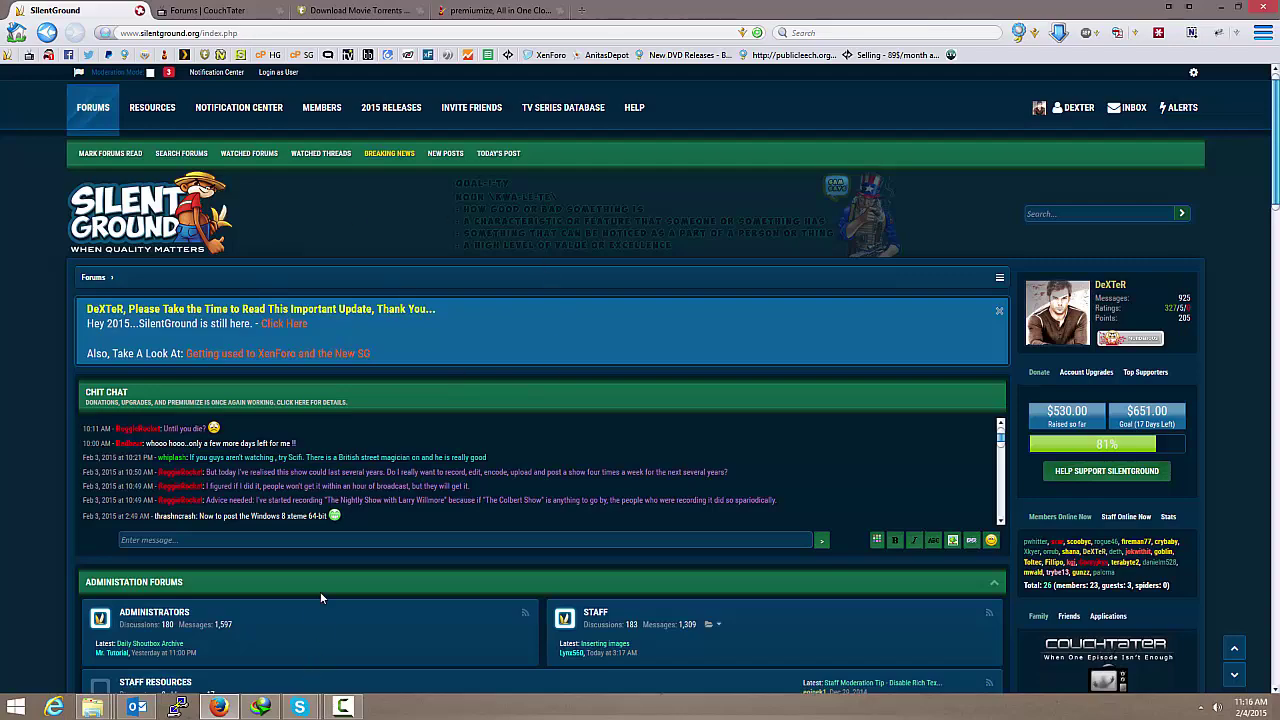
scroll(320, 591, down, 10)
scroll(333, 528, down, 5)
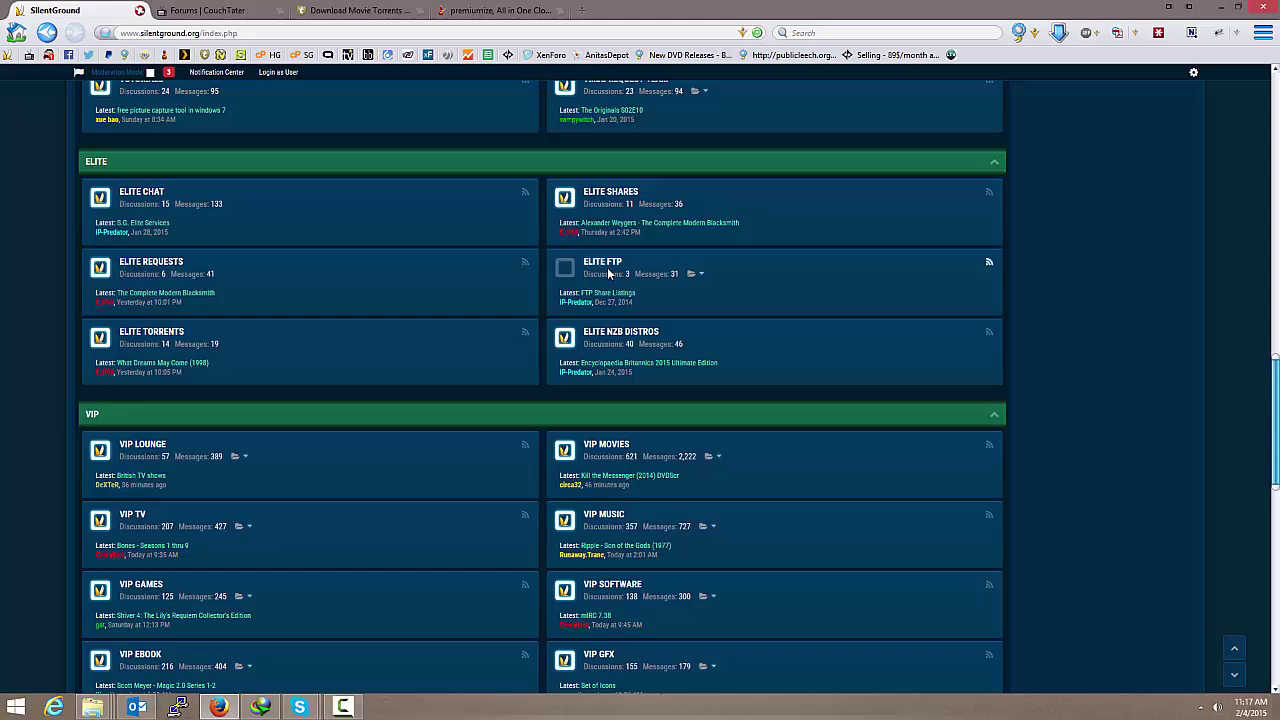
click(160, 336)
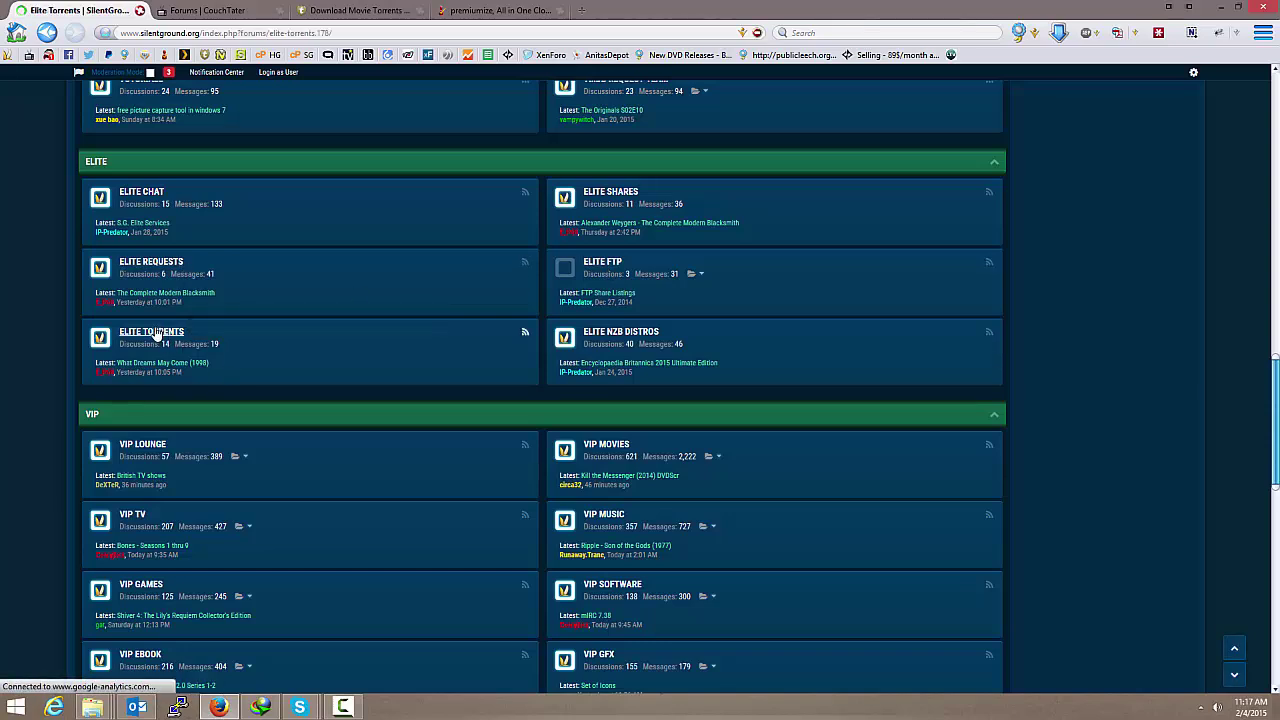
scroll(407, 381, down, 5)
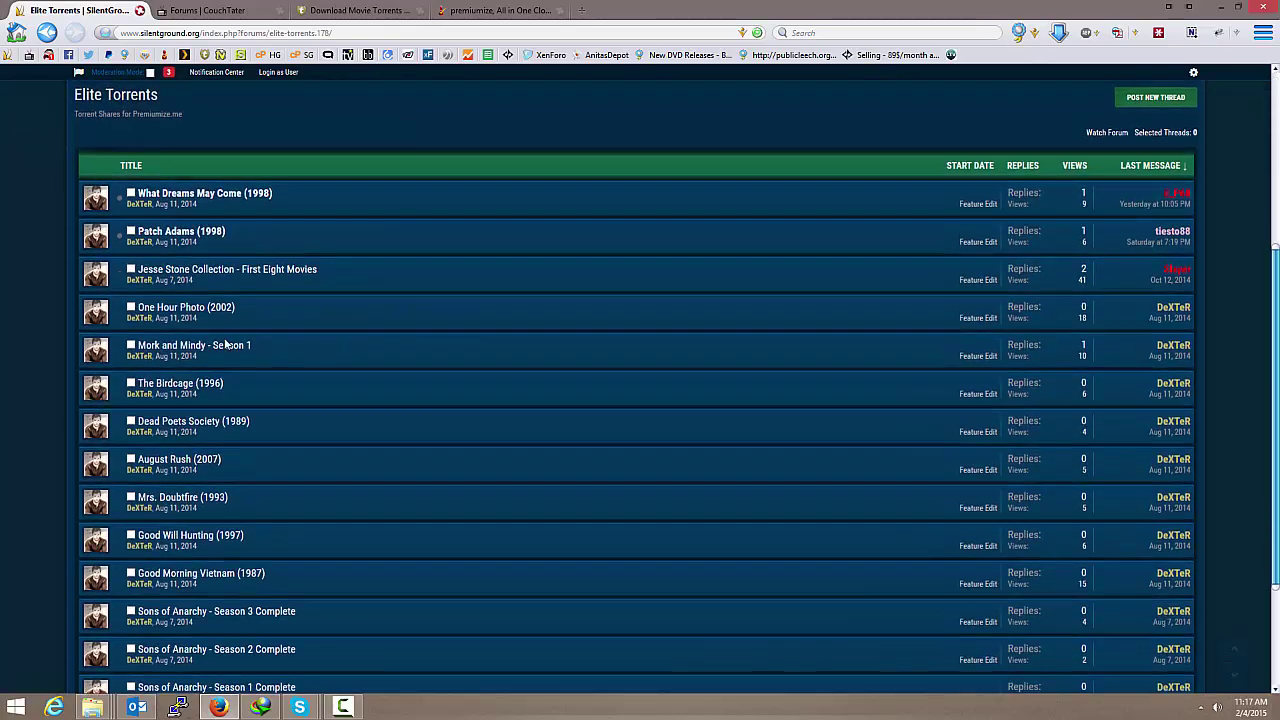
scroll(344, 390, up, 3)
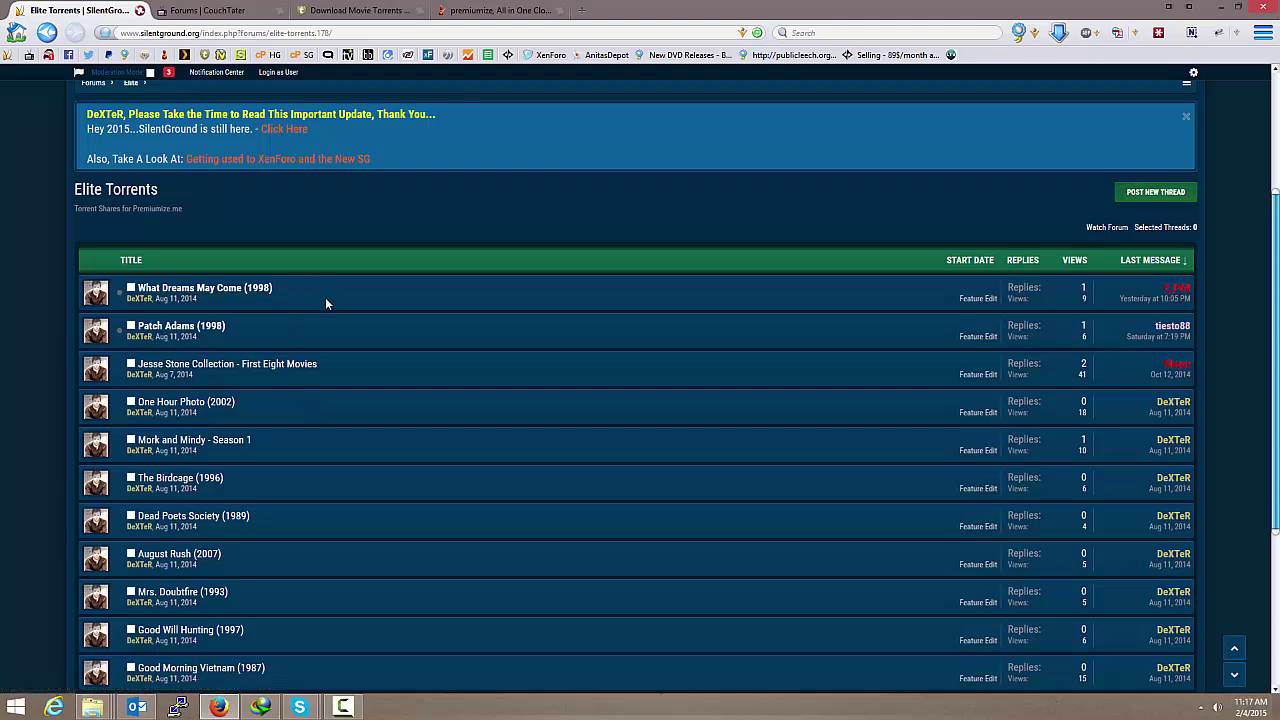
Step: Check the KickassTorrents movie list, then return to the Elite Torrents thread list
click(355, 10)
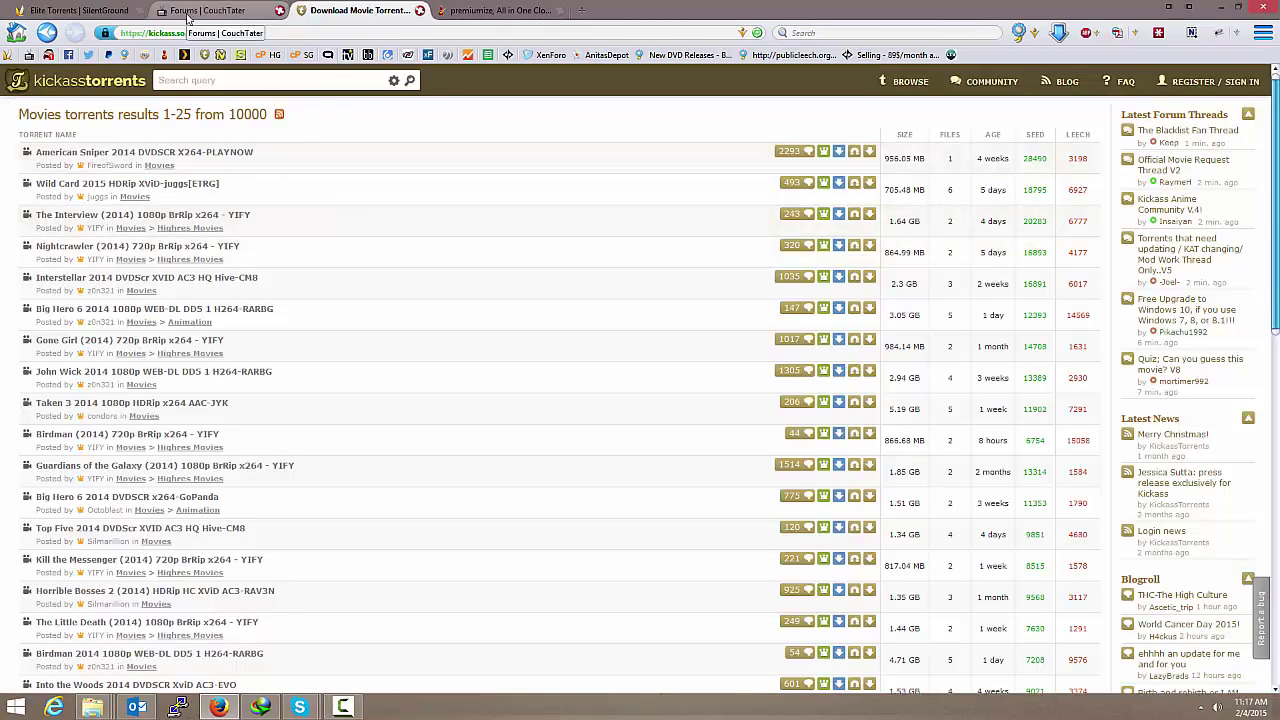
click(79, 13)
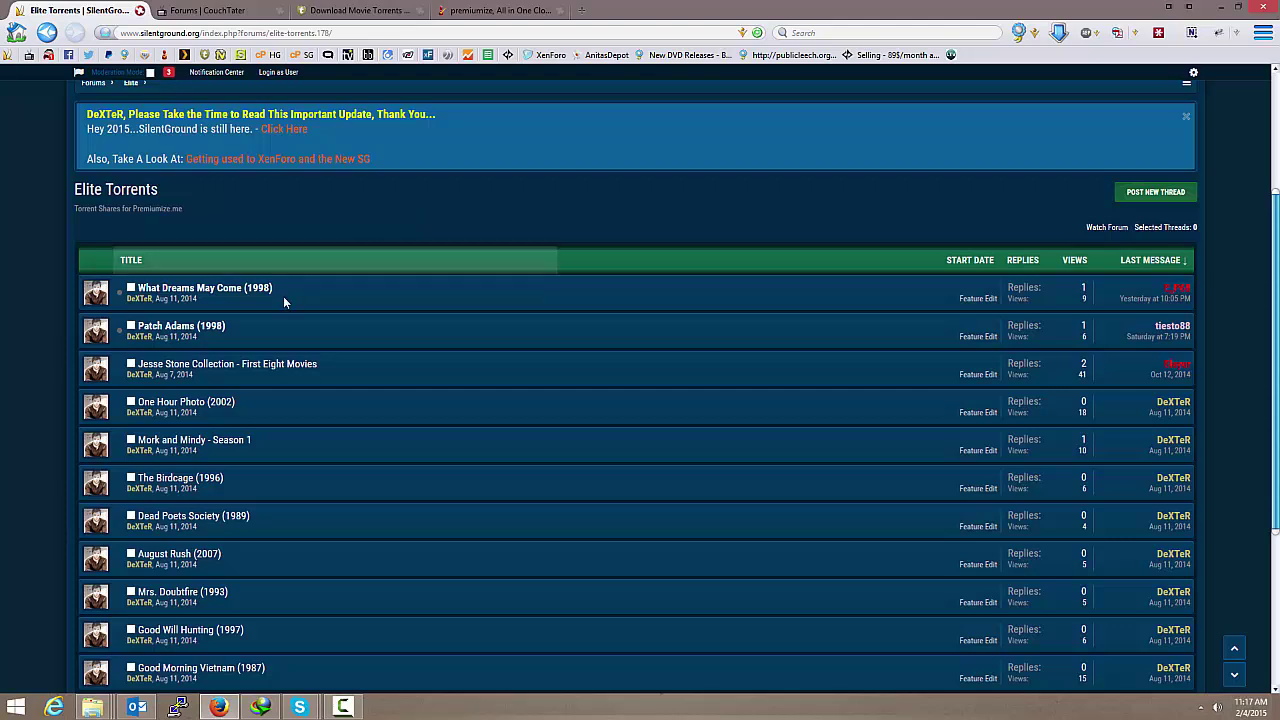
mouse_move(239, 298)
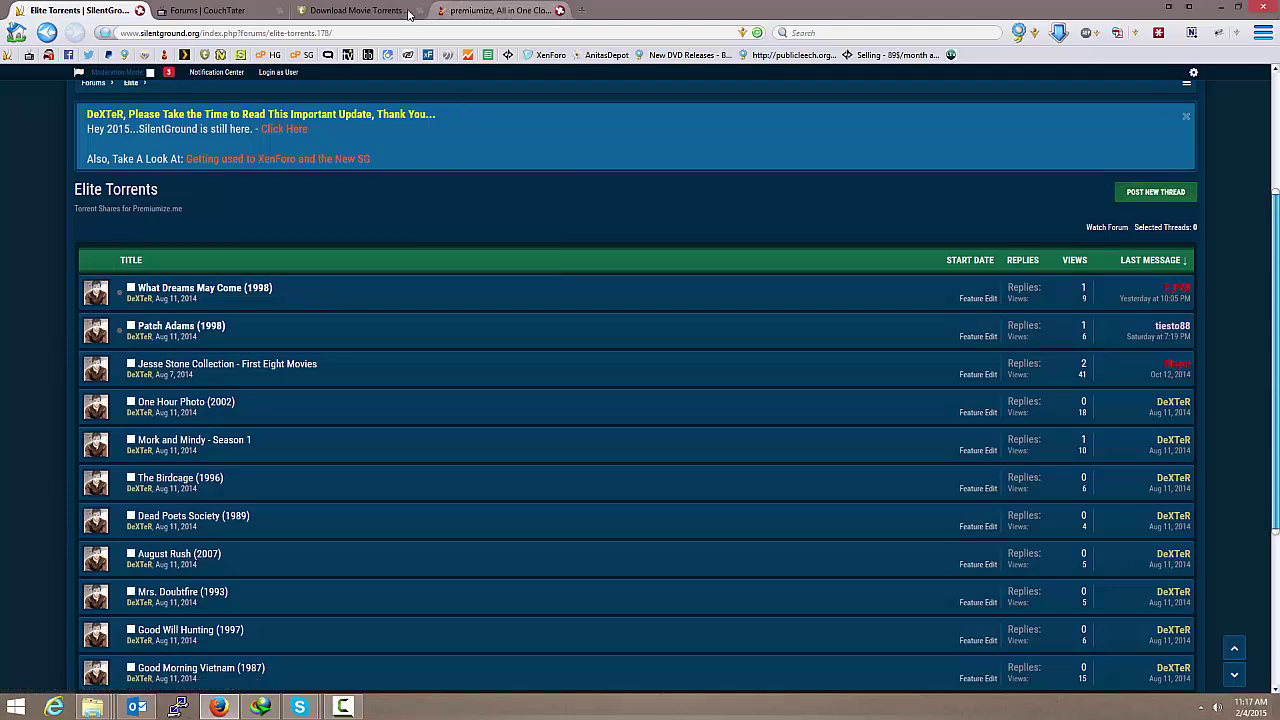
Step: Reload the Premiumize.me downloader and find the finished Dumb.and.Dumber.To.2014.1080p torrent
click(474, 16)
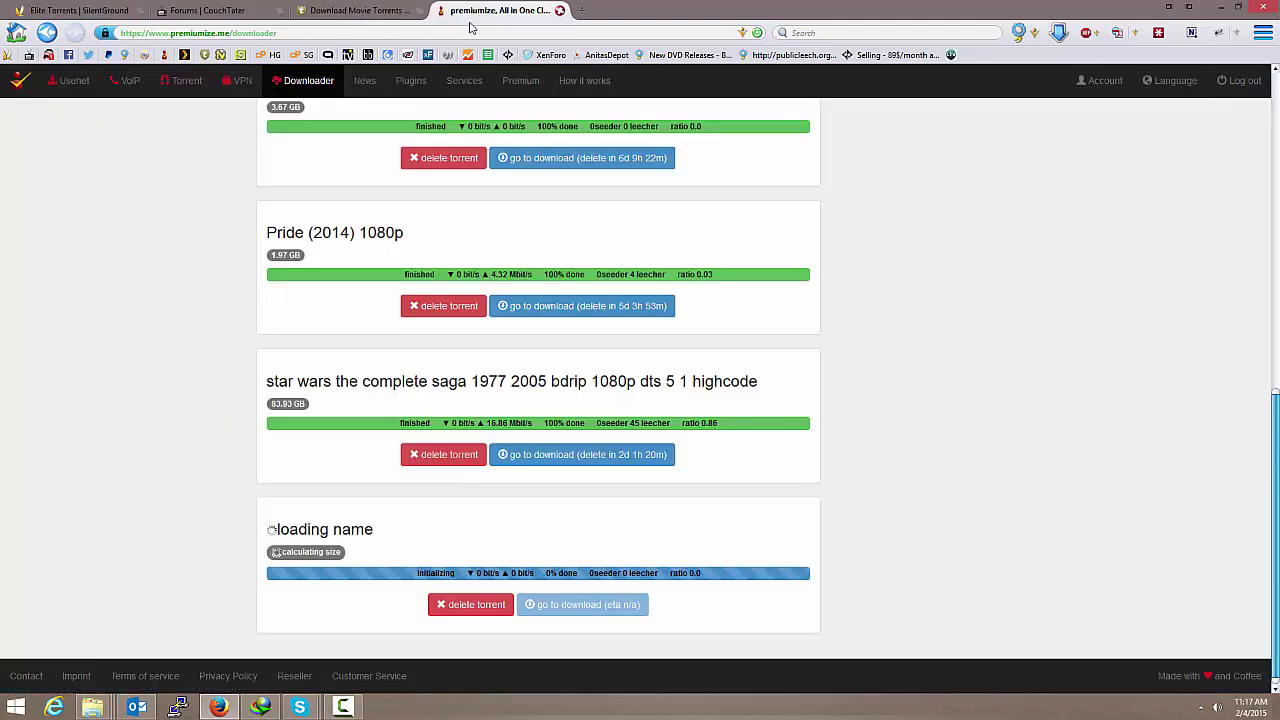
click(758, 33)
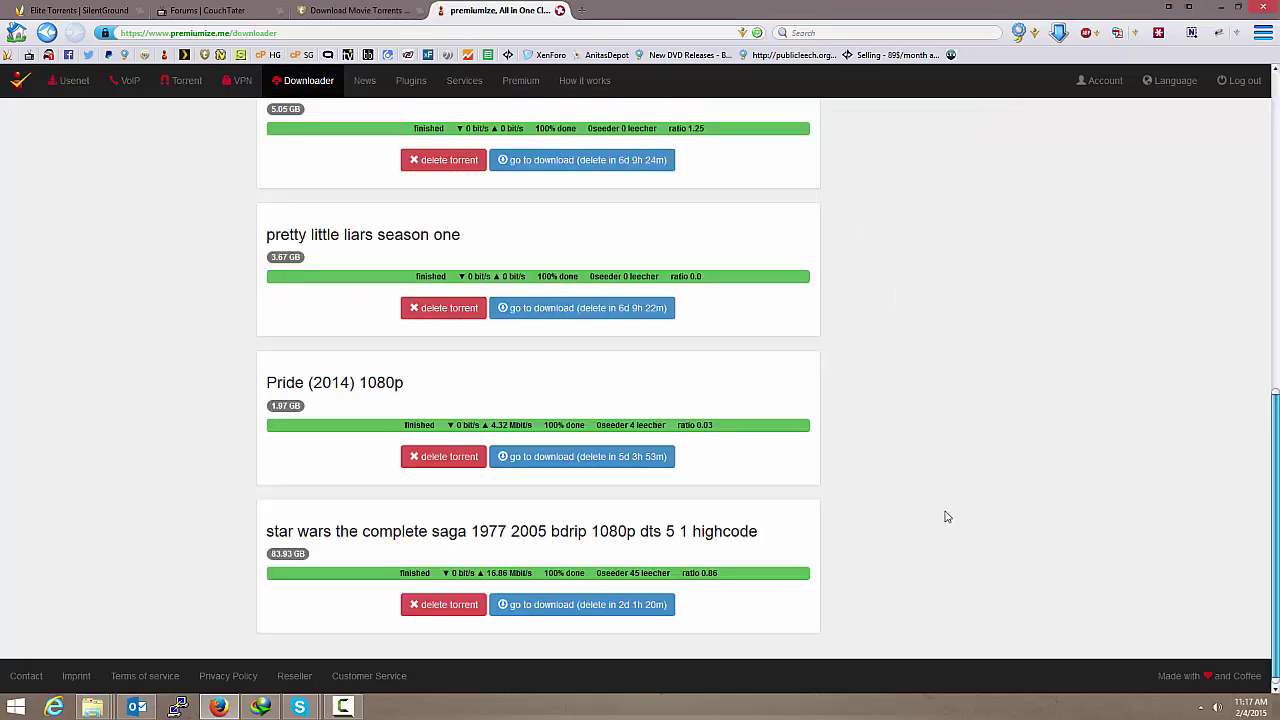
scroll(947, 517, up, 5)
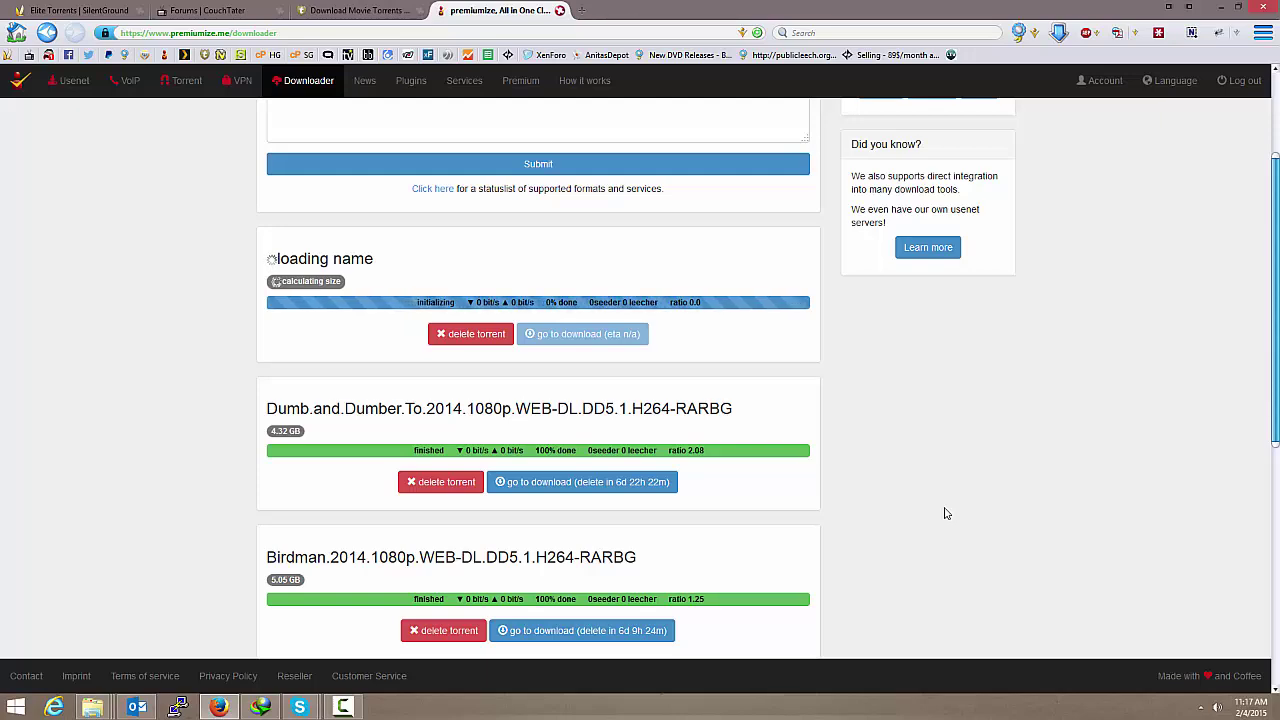
scroll(824, 489, down, 1)
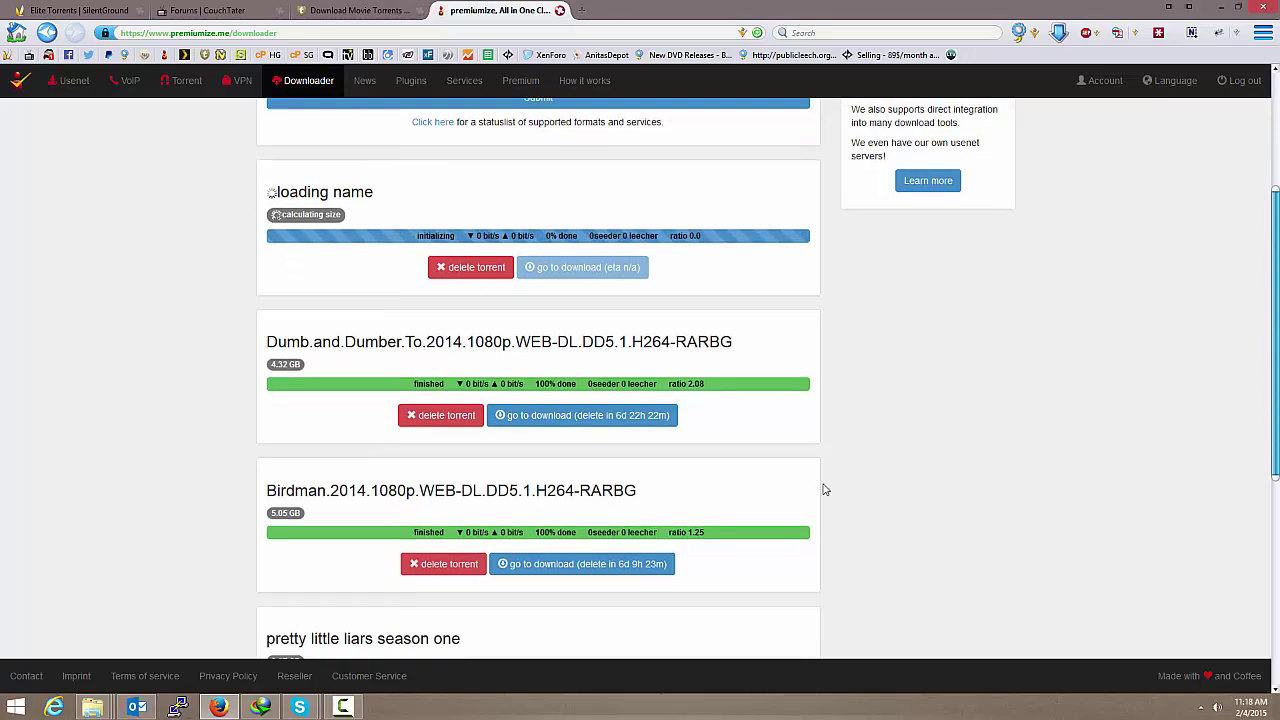
scroll(824, 489, down, 2)
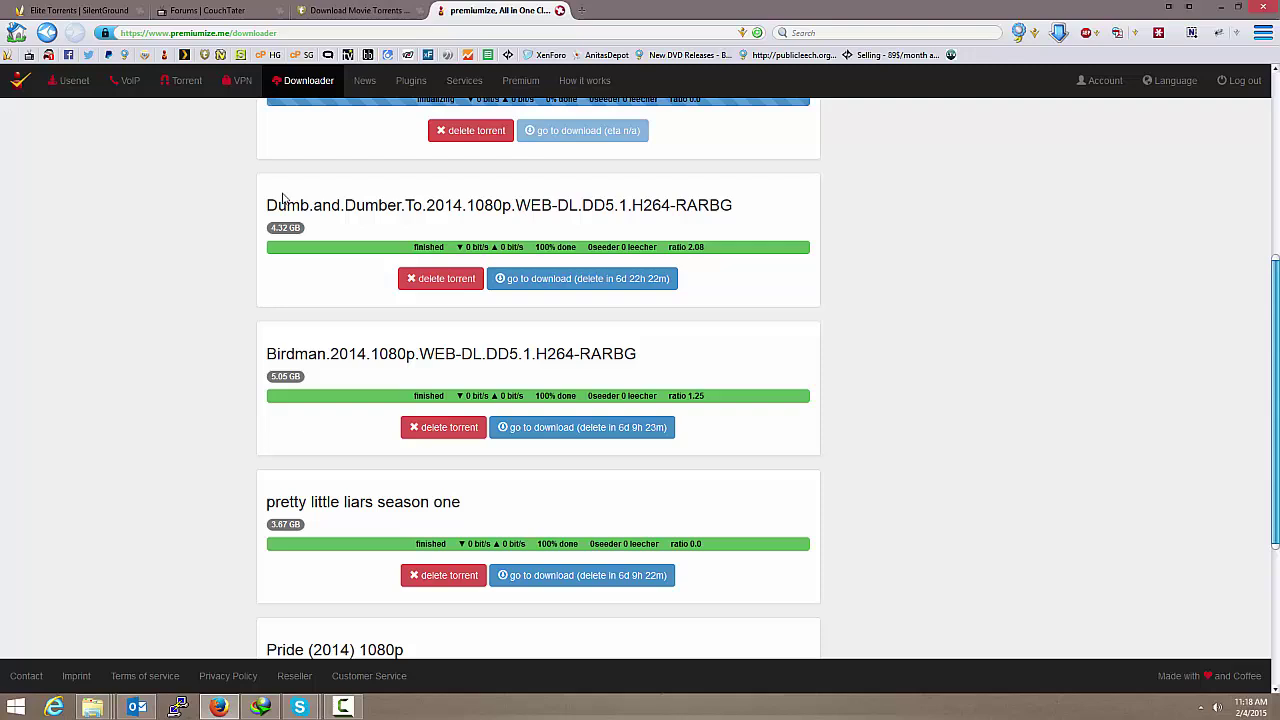
drag(268, 204, 808, 200)
click(810, 199)
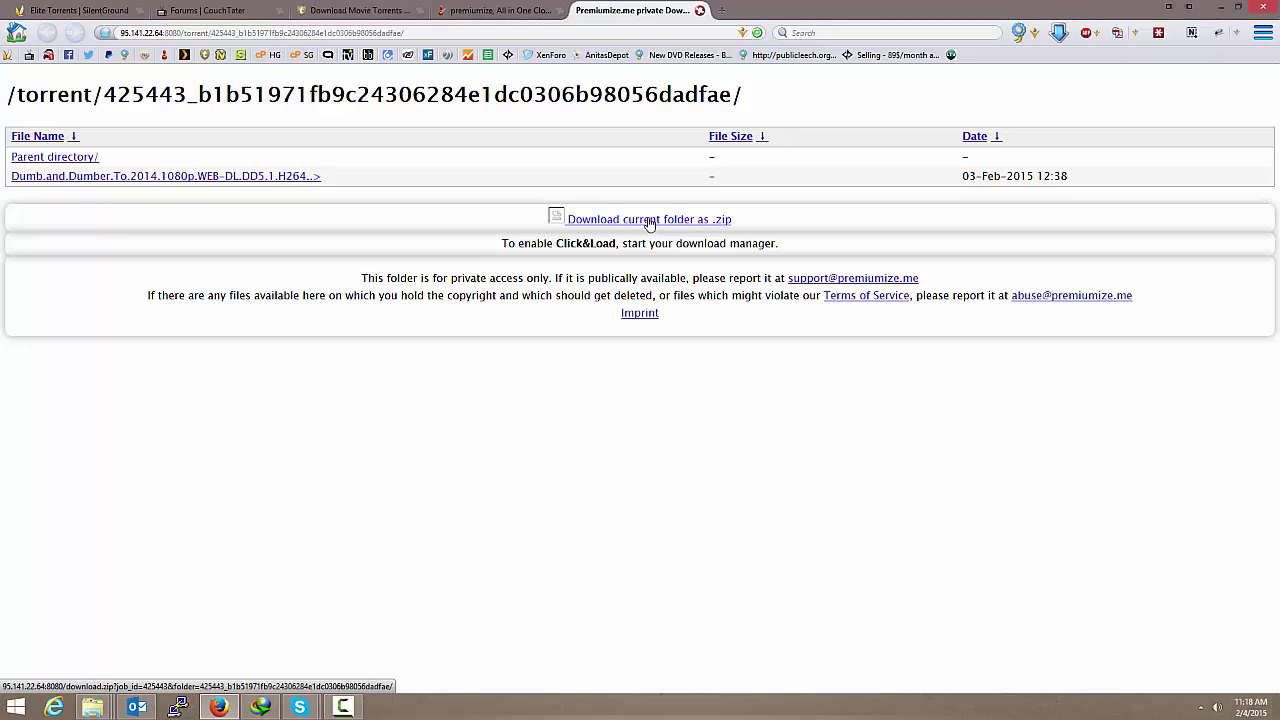
Step: Open the Dumb.and.Dumber folder and send its 4G video file to IDM
click(236, 179)
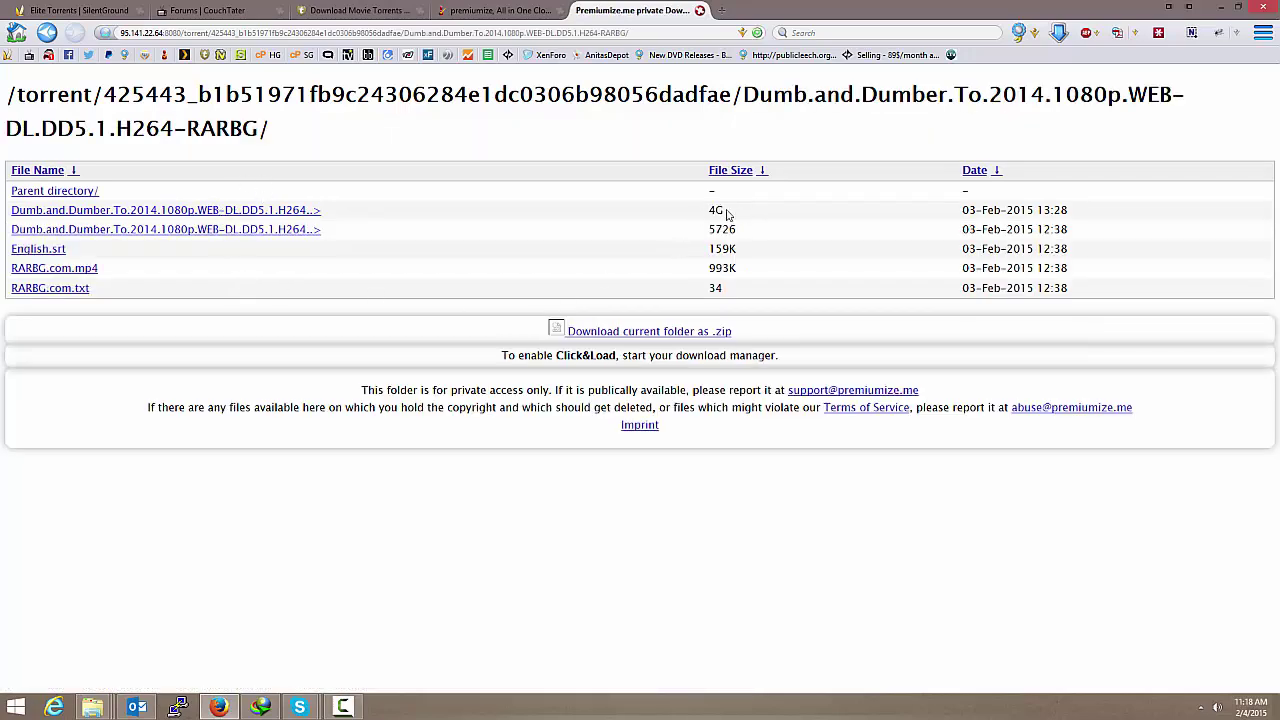
right_click(145, 215)
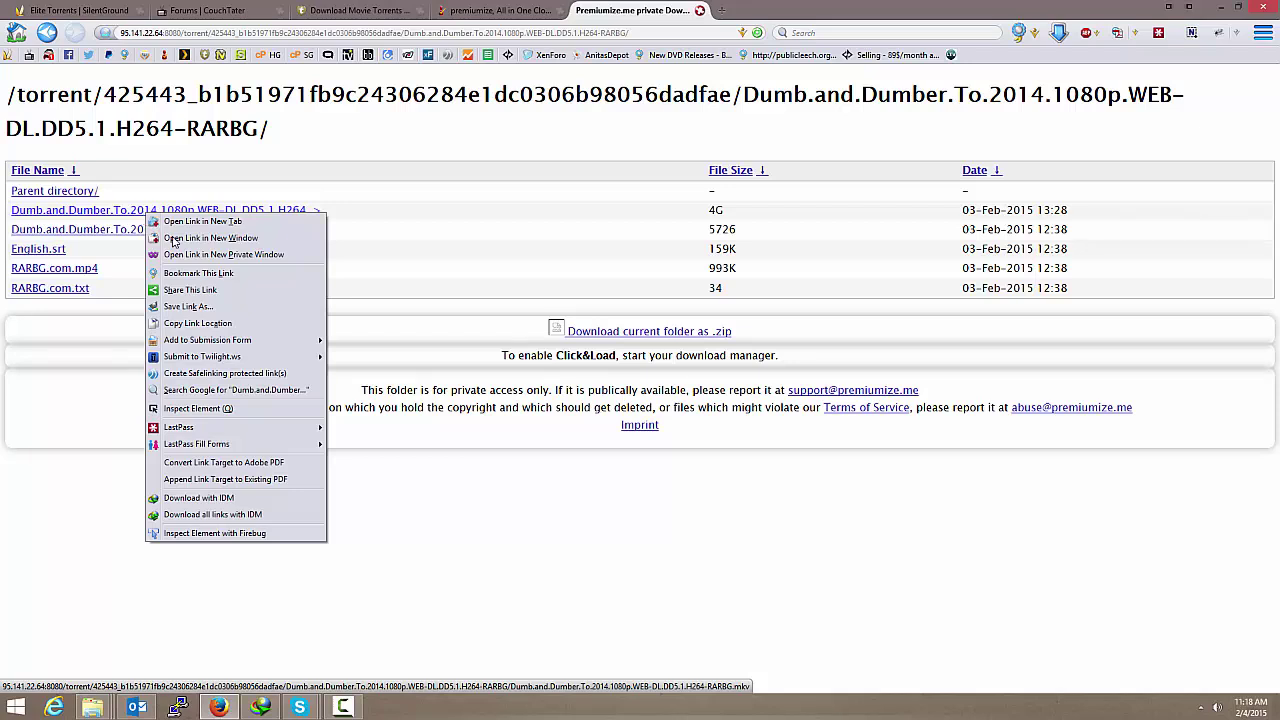
click(209, 499)
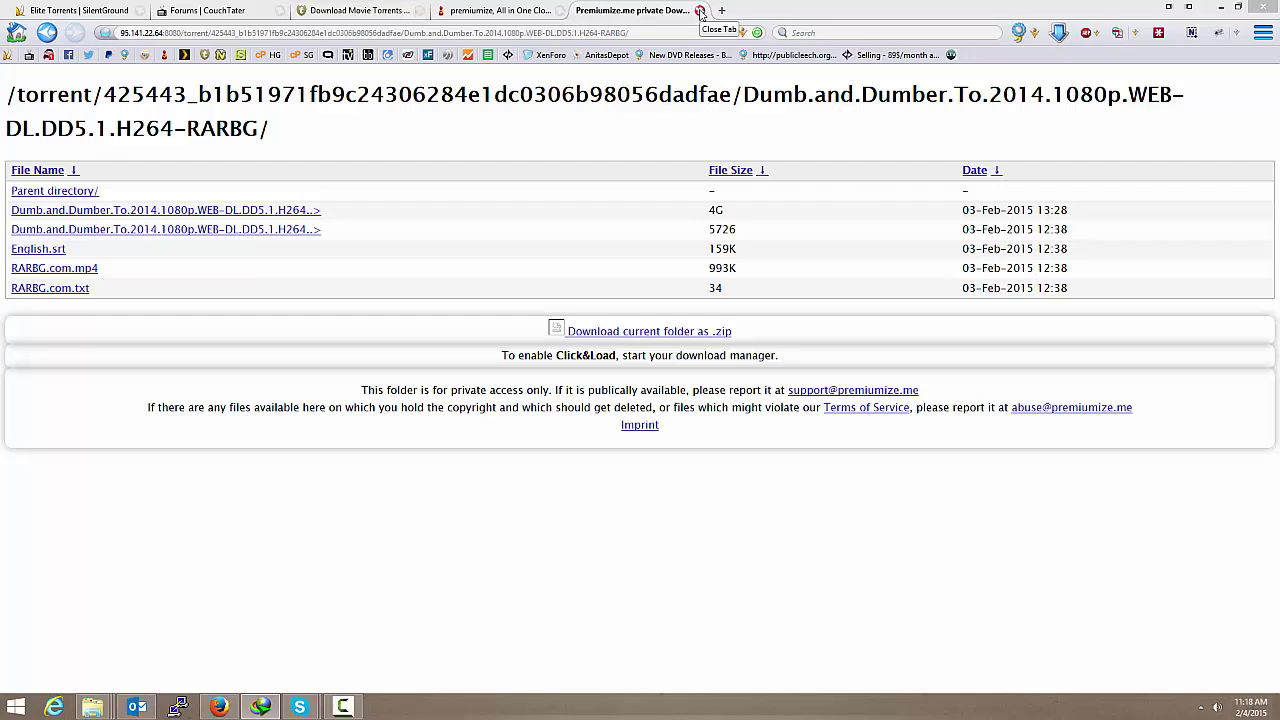
Step: Open the Birdman.2014.1080p.WEB-DL folder and start downloading its 5G .mkv file with IDM
click(700, 11)
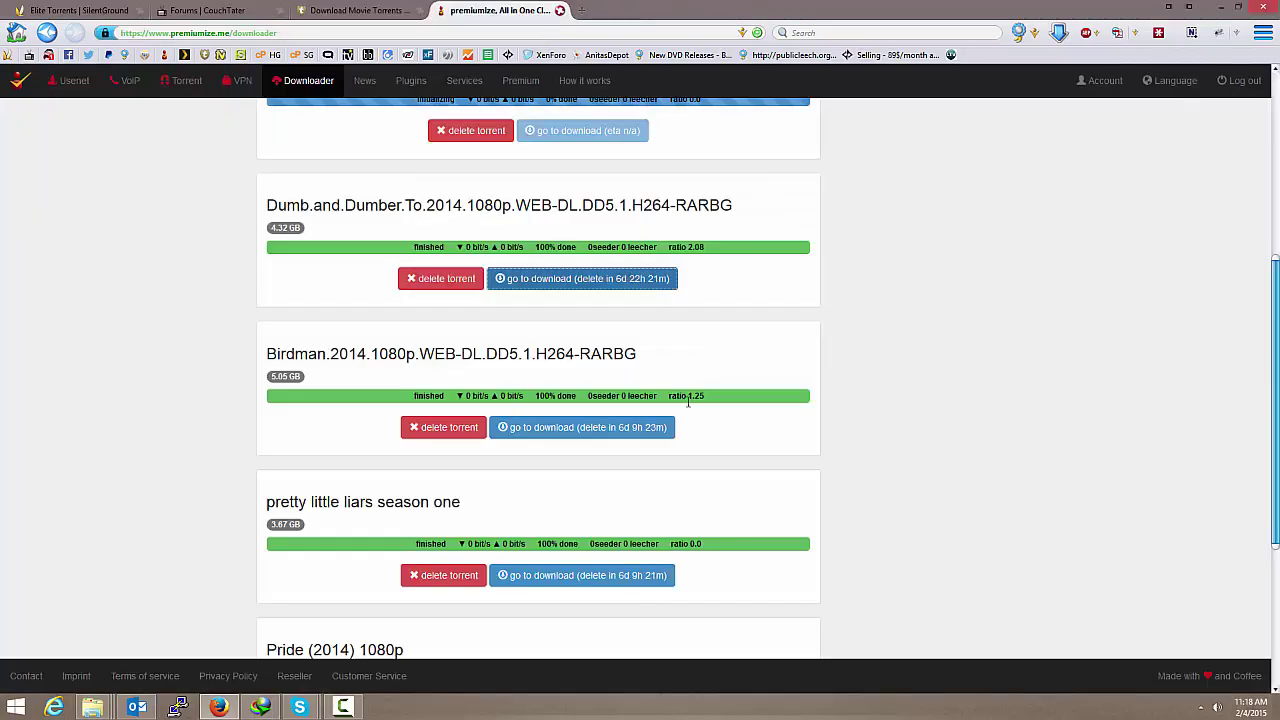
scroll(840, 374, down, 2)
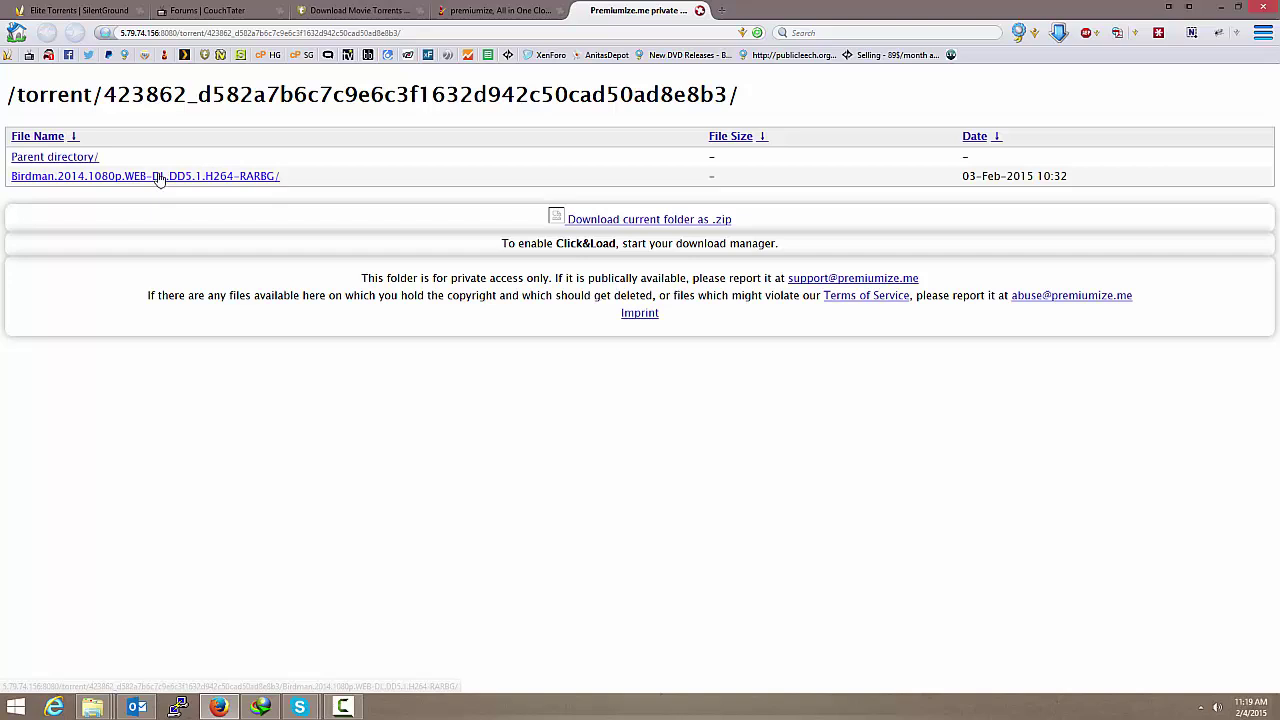
click(152, 178)
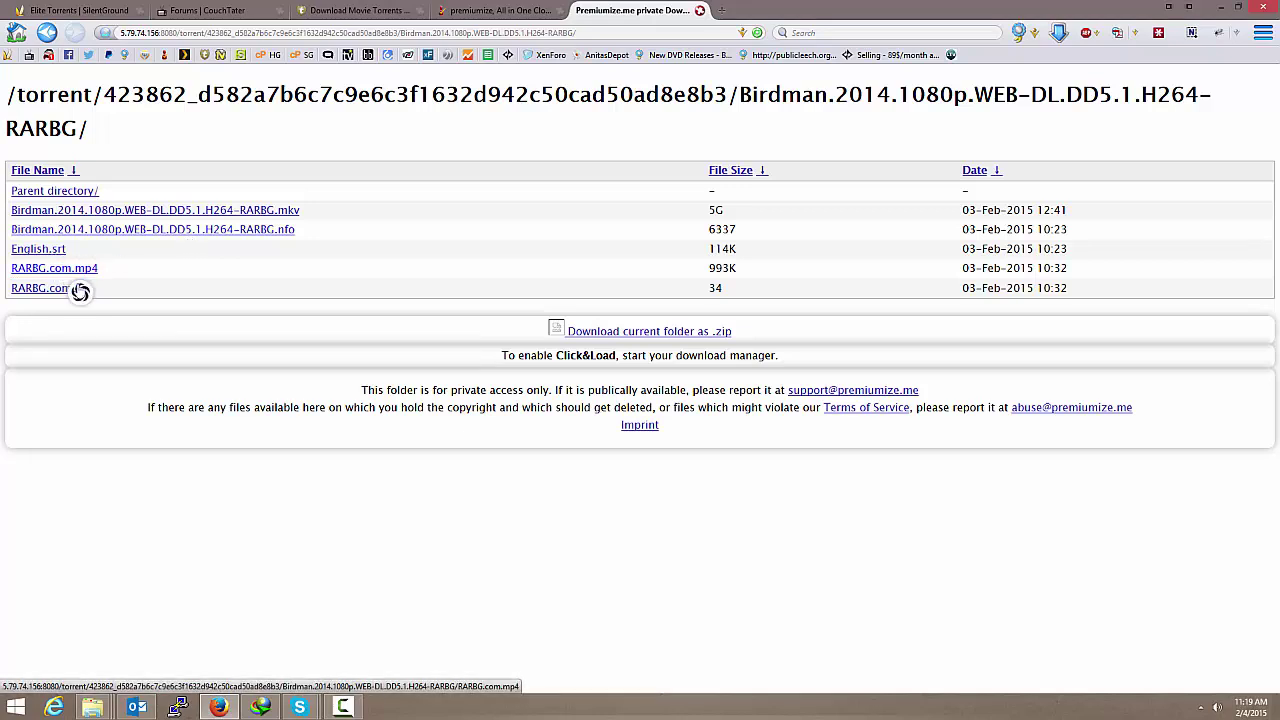
right_click(207, 213)
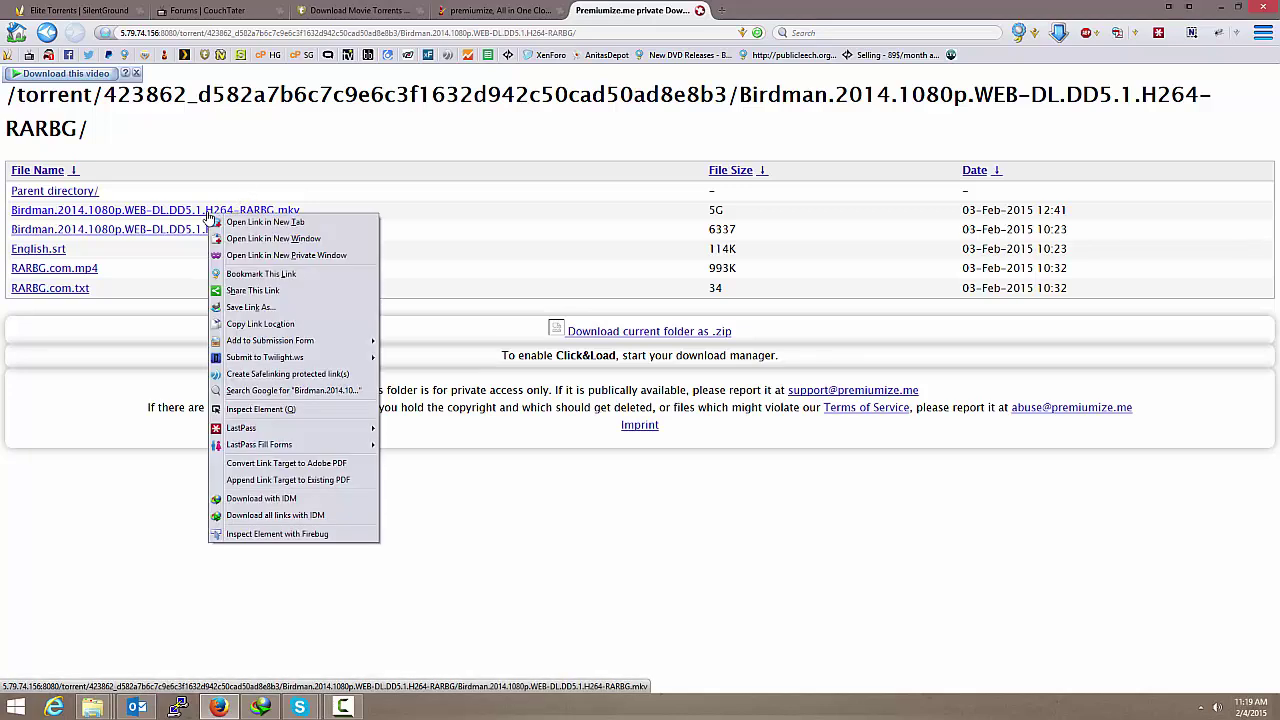
click(292, 499)
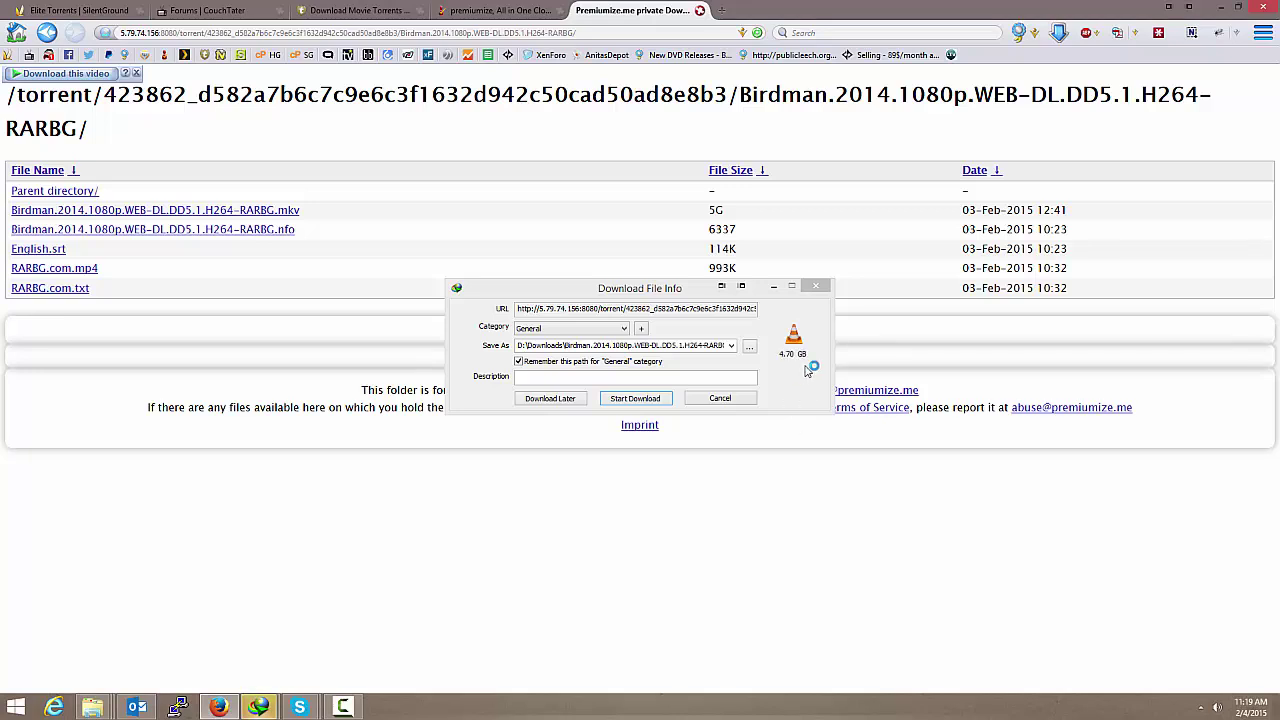
click(645, 401)
click(718, 398)
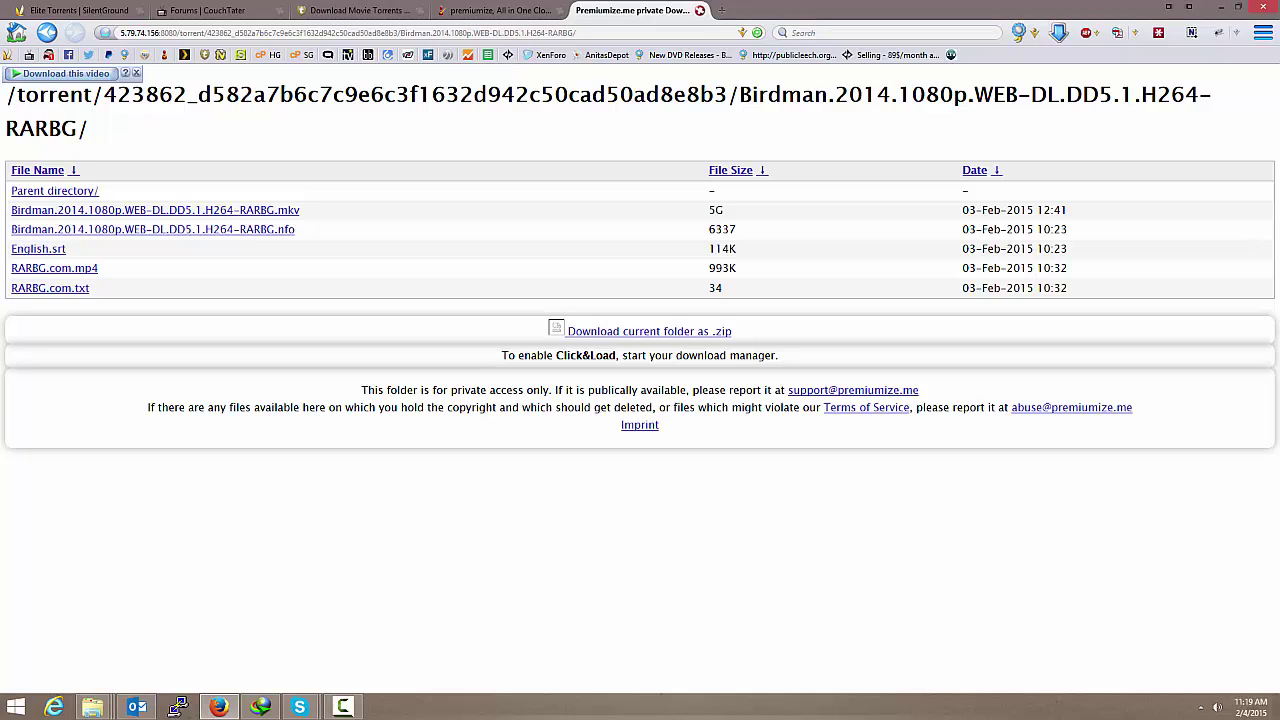
Step: Check the IDM window, then return to the KickassTorrents movie torrents list
click(260, 707)
click(325, 11)
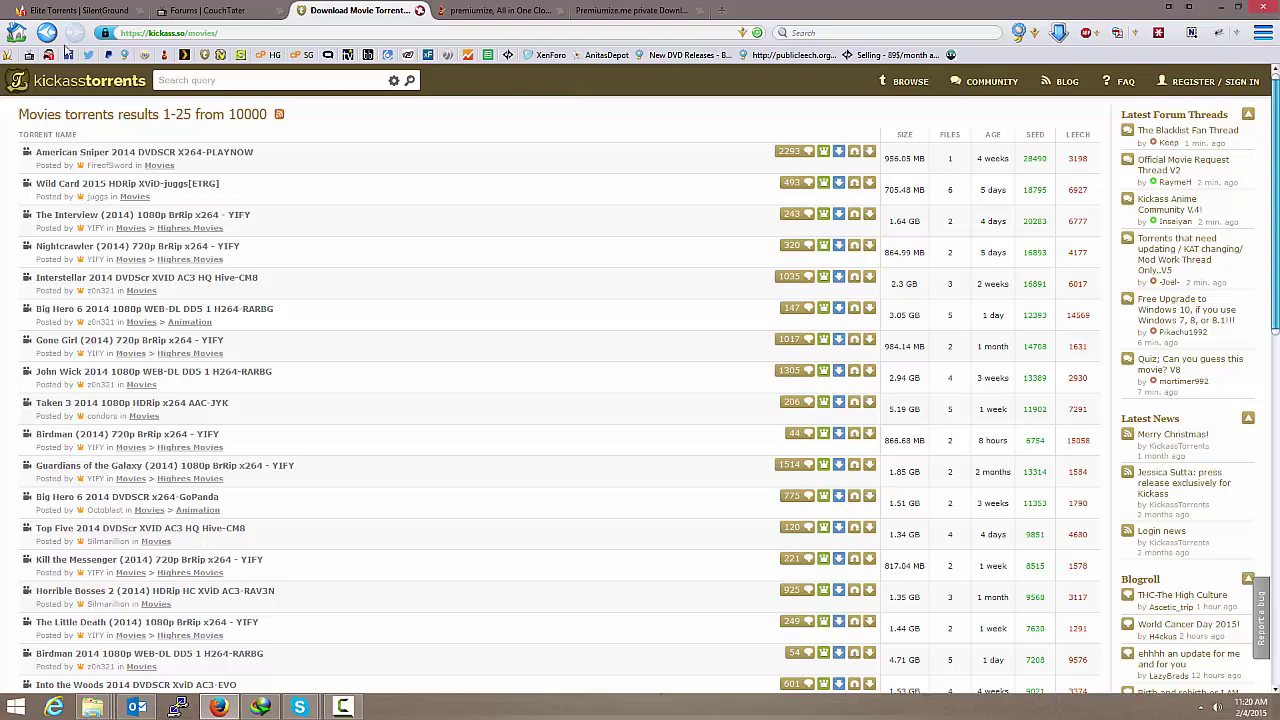
Step: Copy The Flash 2014 S01E12 magnet link from KickassTorrents' TV Shows torrents list
click(66, 86)
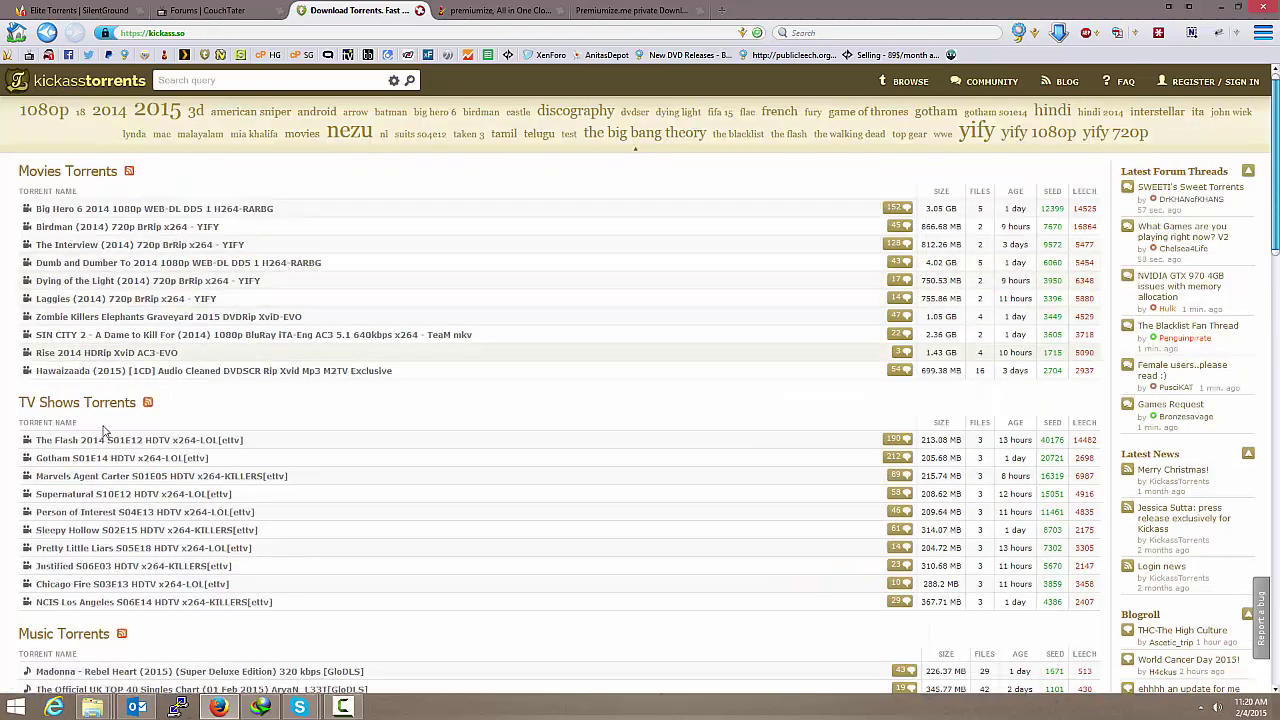
click(76, 405)
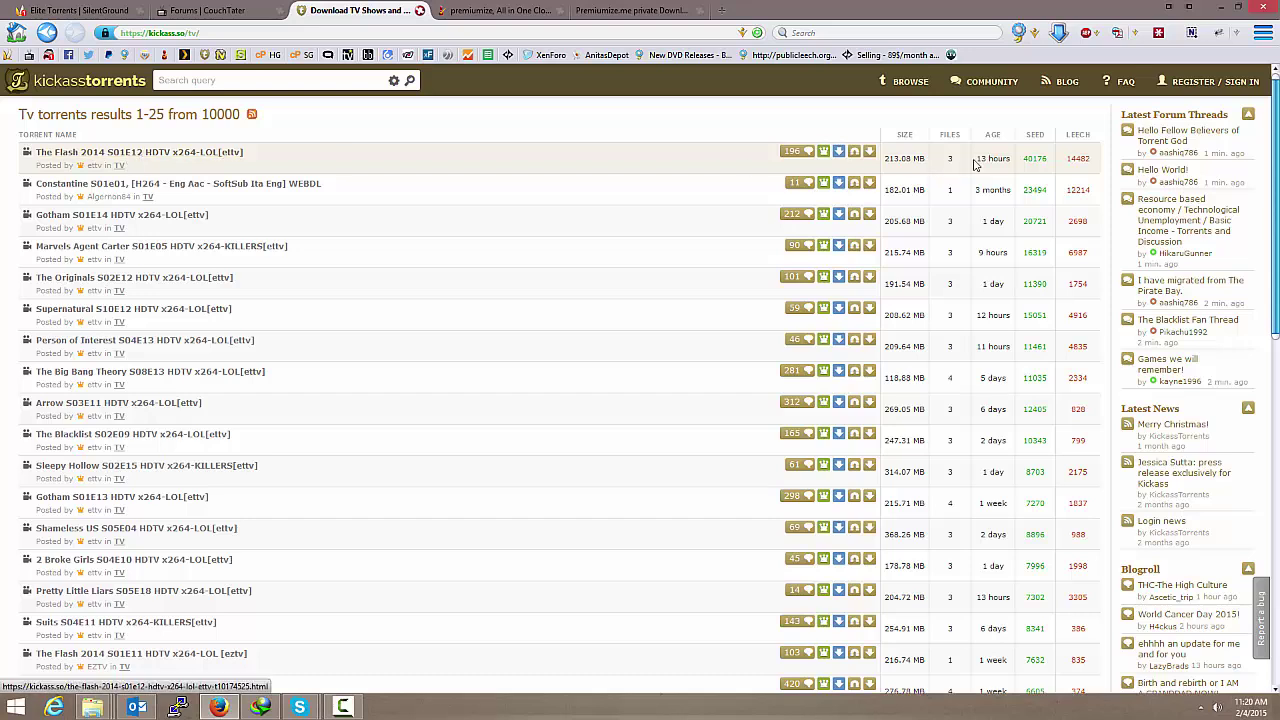
drag(1025, 158, 1046, 157)
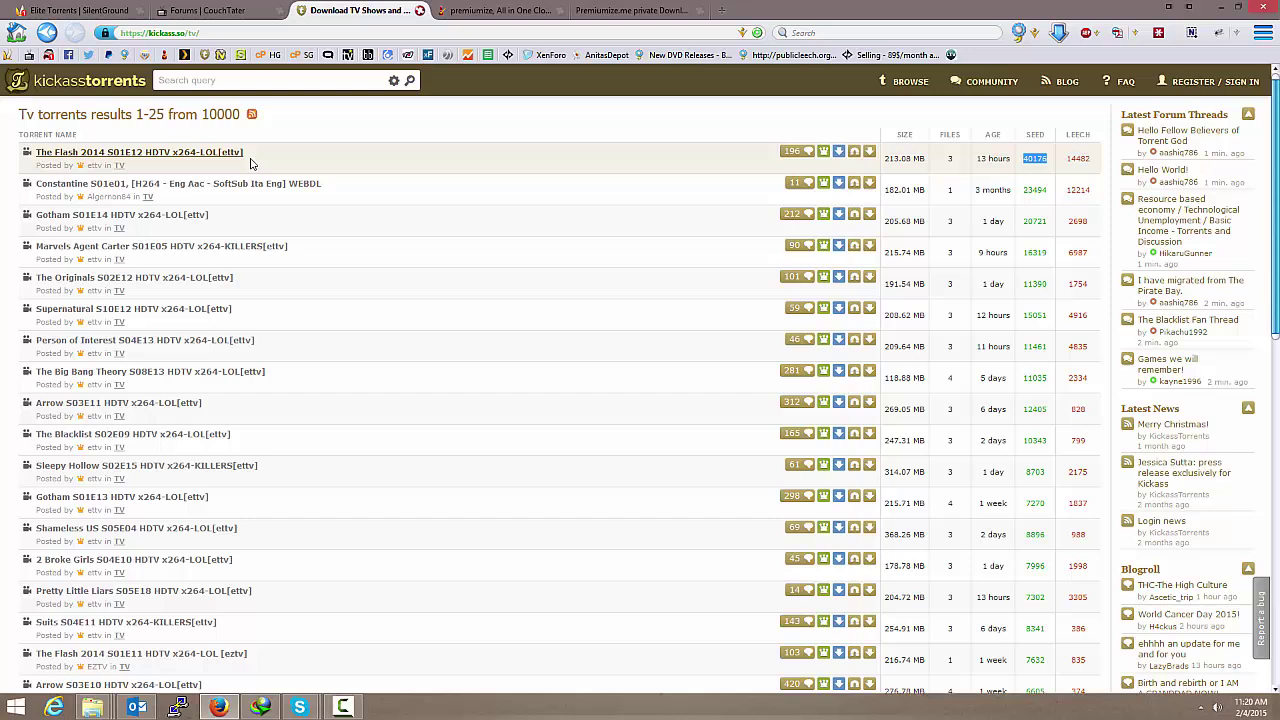
right_click(855, 157)
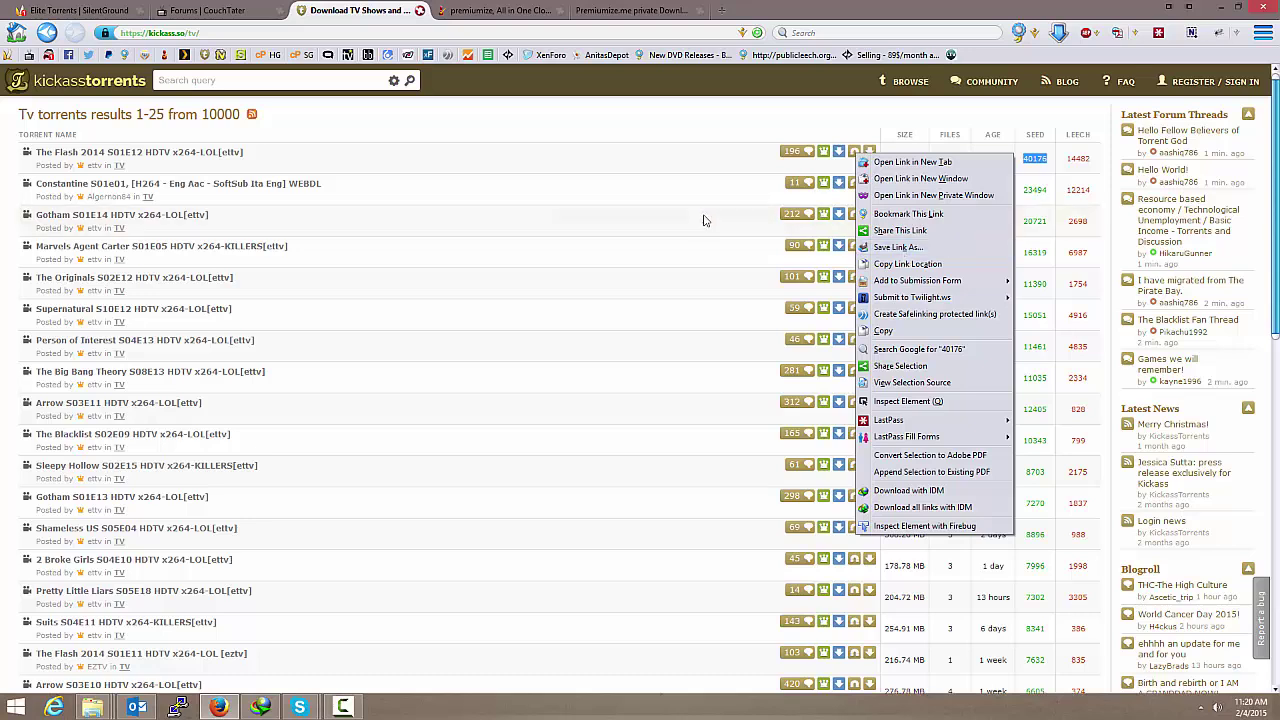
click(480, 122)
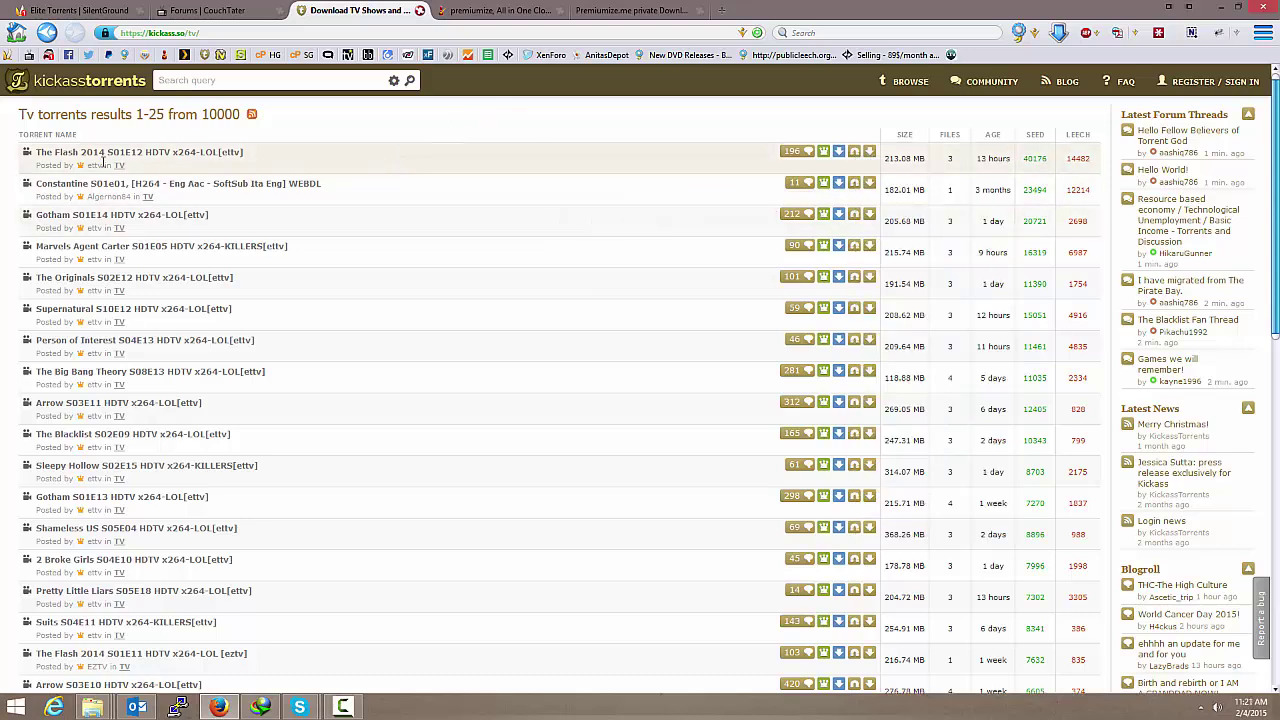
right_click(856, 157)
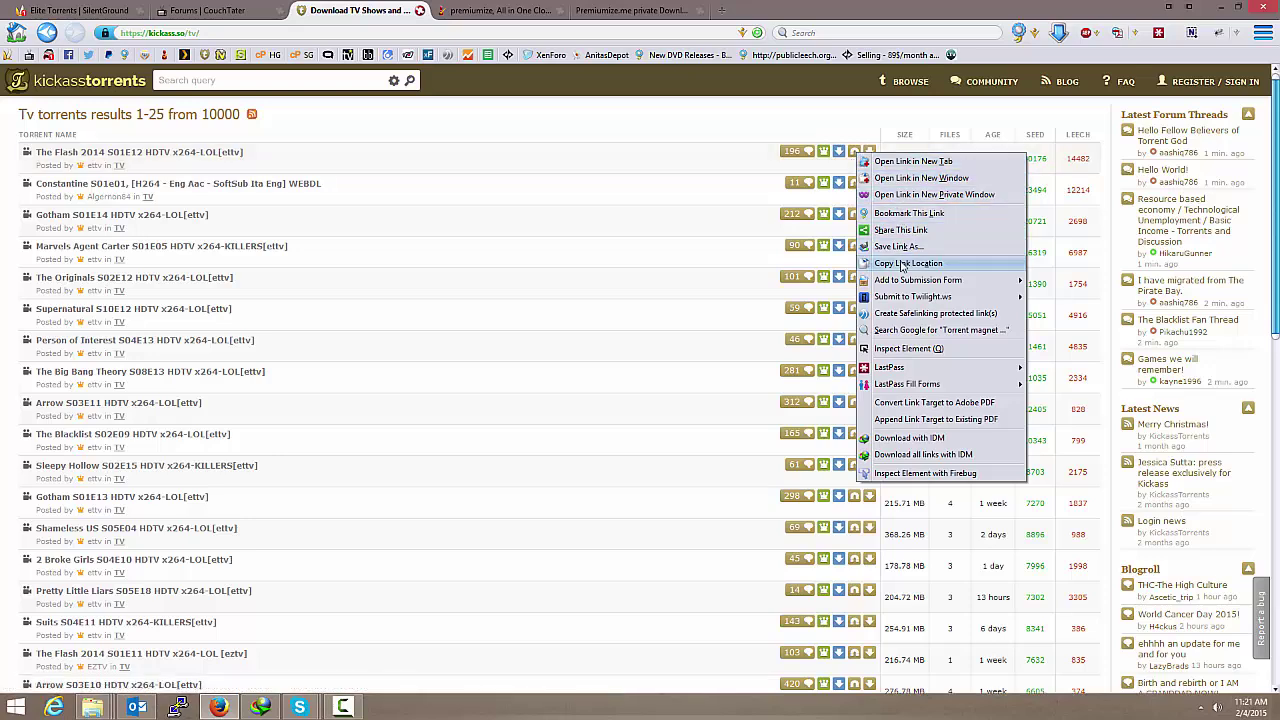
click(908, 263)
click(495, 10)
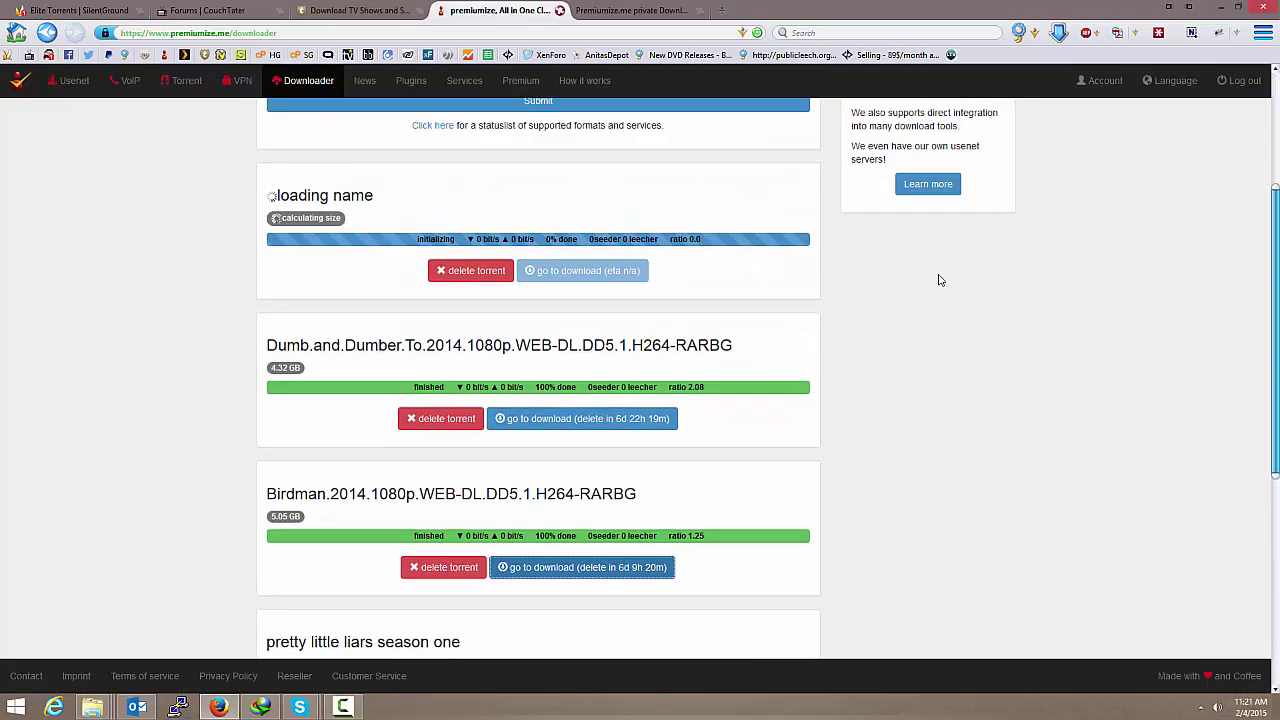
Step: Paste The Flash S01E12 magnet link into the links box, submit it, and reload the downloader
click(360, 231)
right_click(361, 232)
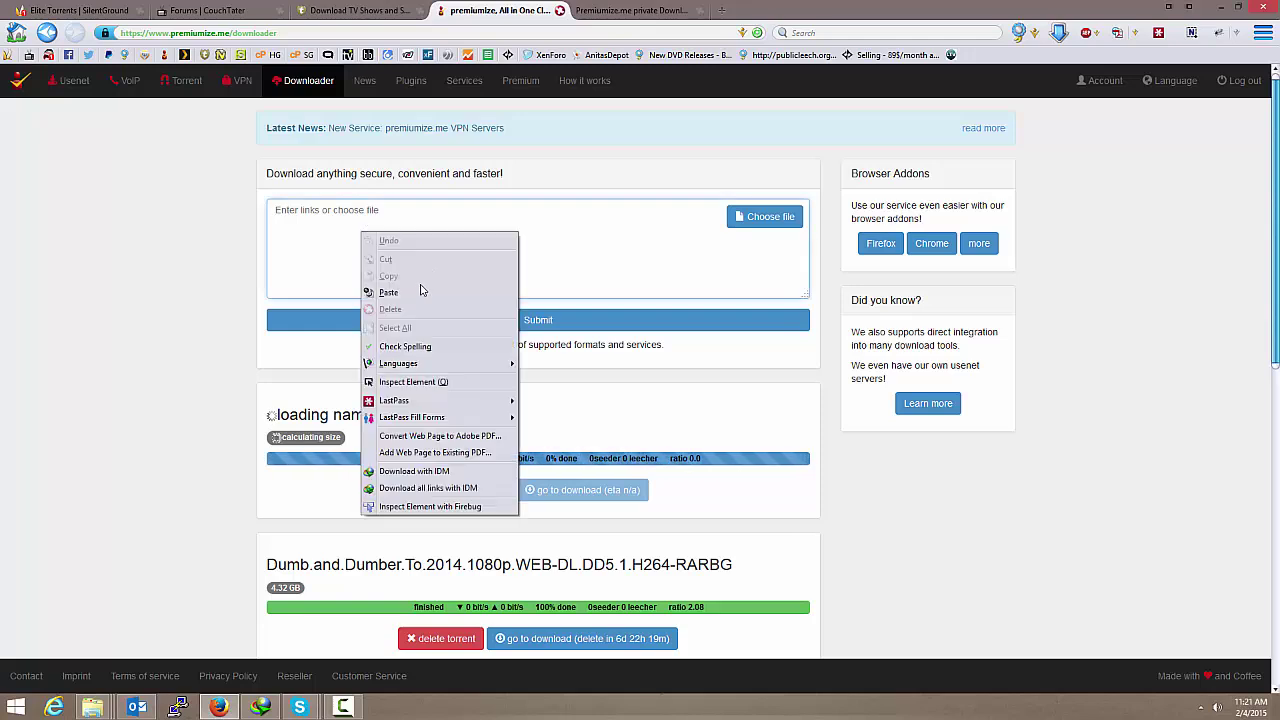
click(388, 292)
click(470, 322)
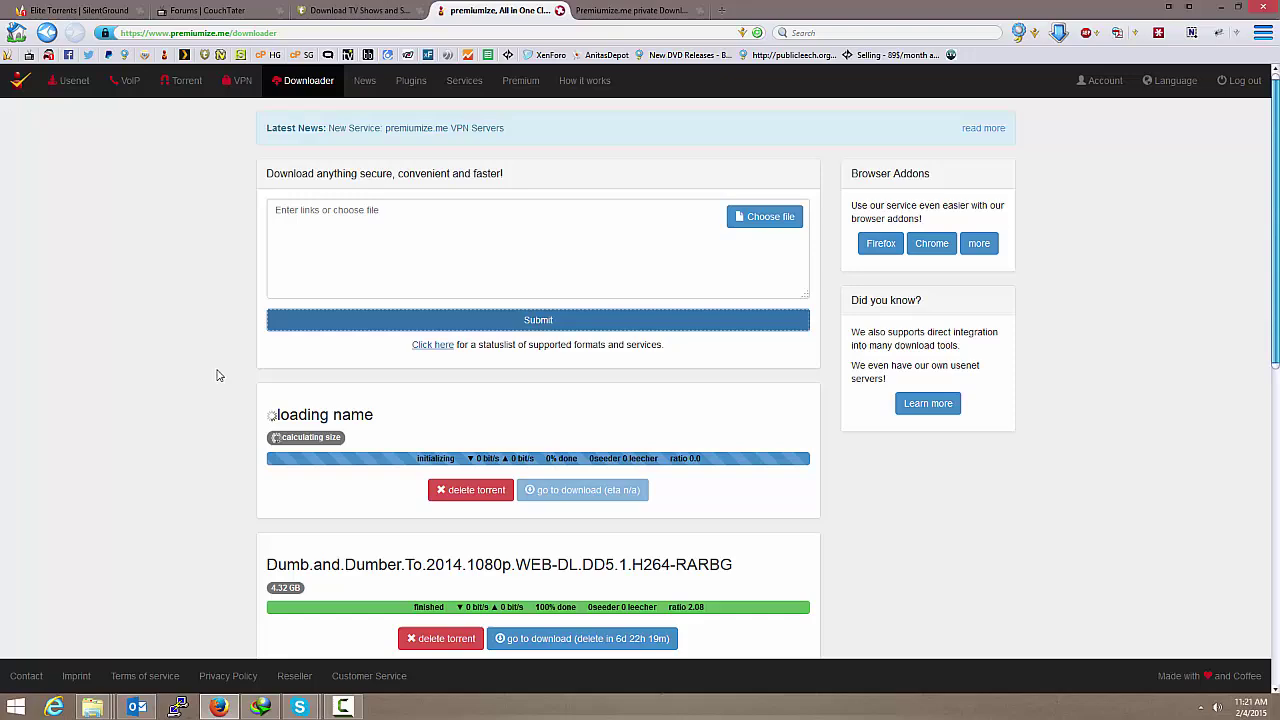
scroll(214, 371, down, 10)
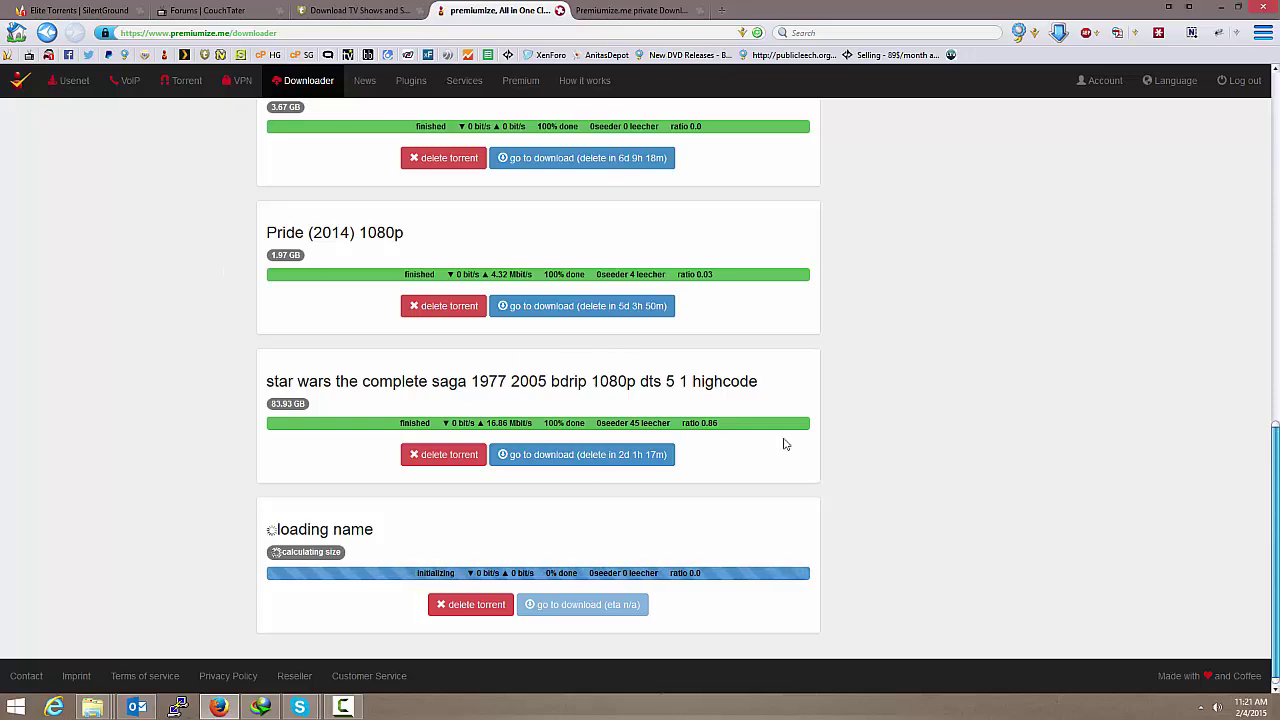
scroll(785, 441, up, 5)
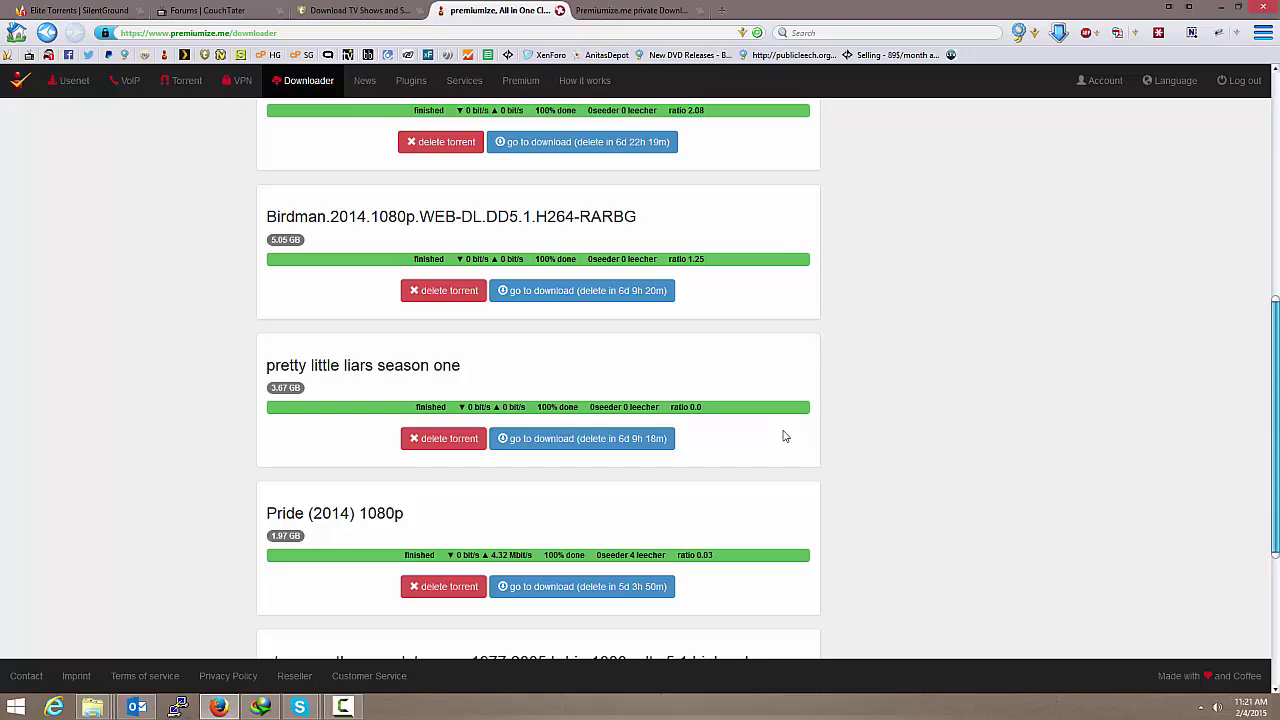
scroll(785, 440, up, 2)
scroll(785, 436, up, 1)
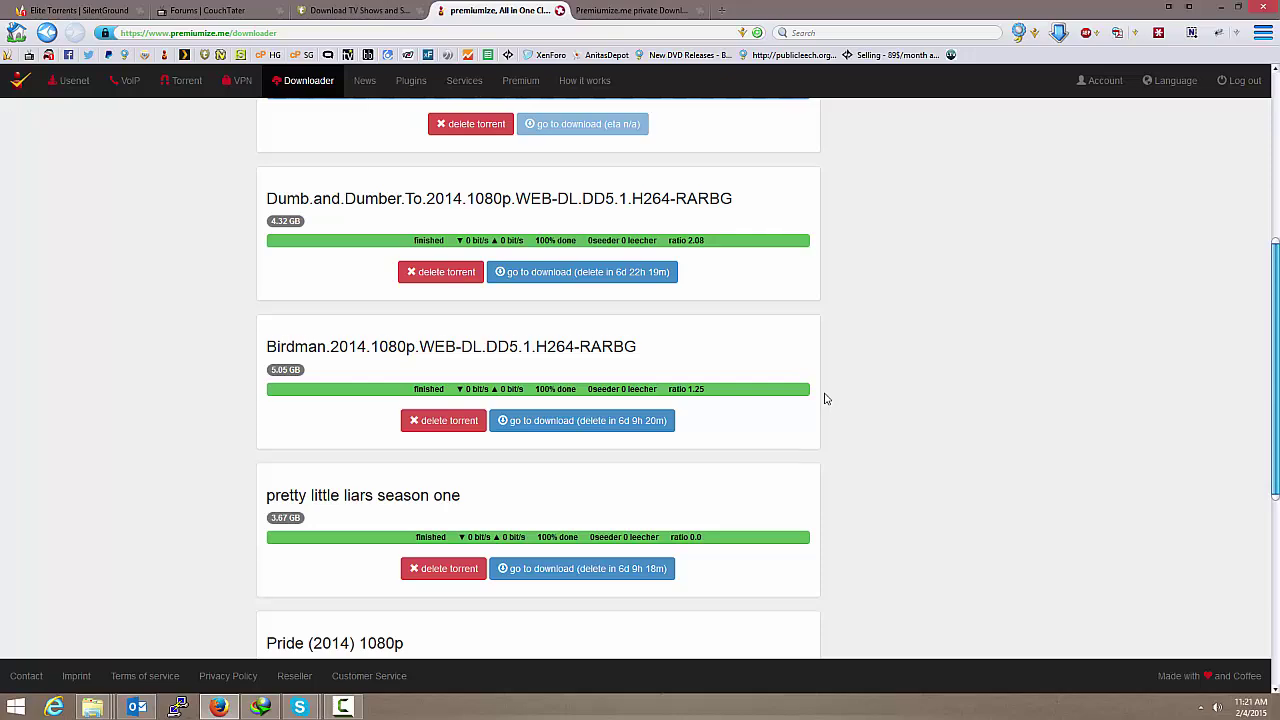
scroll(825, 398, down, 4)
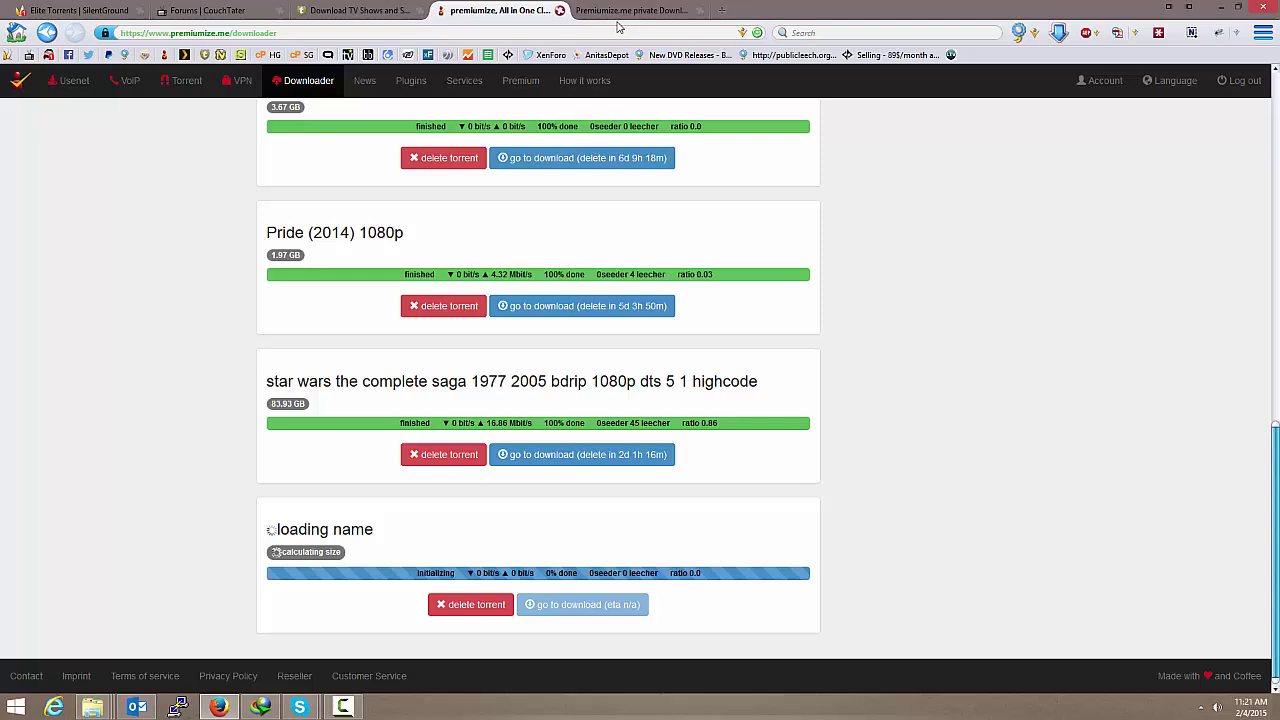
click(759, 33)
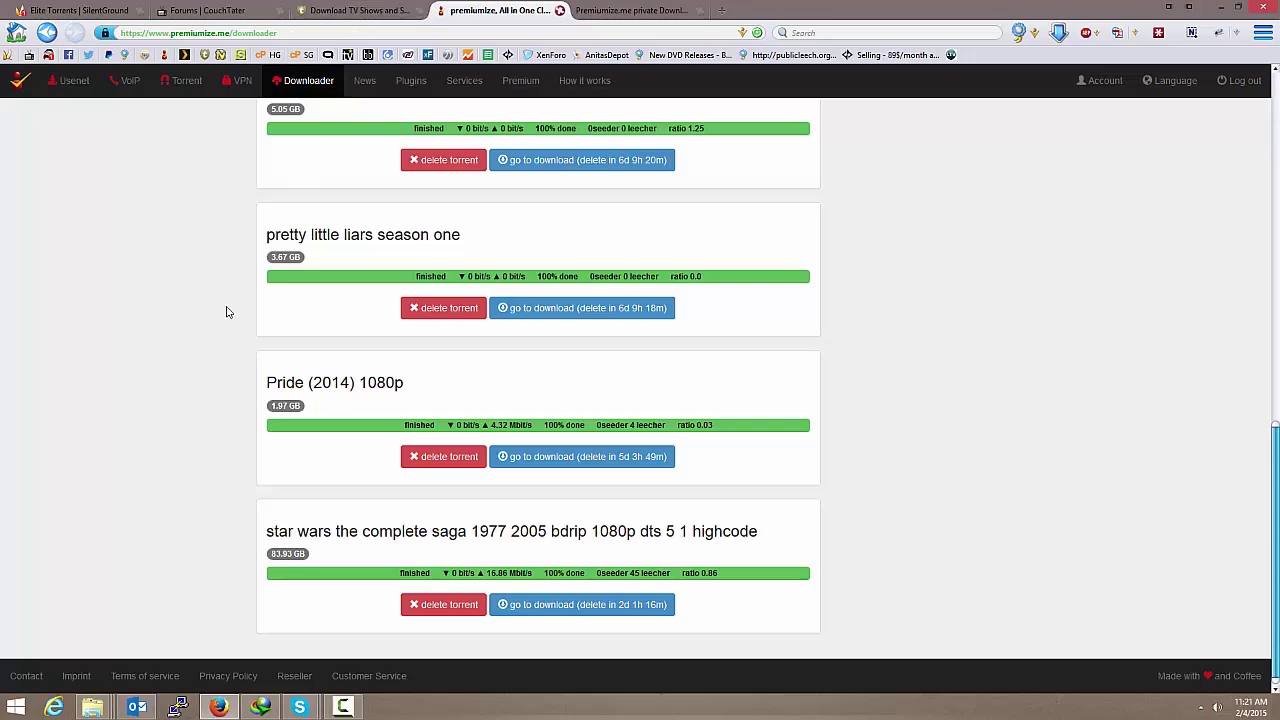
scroll(171, 371, up, 10)
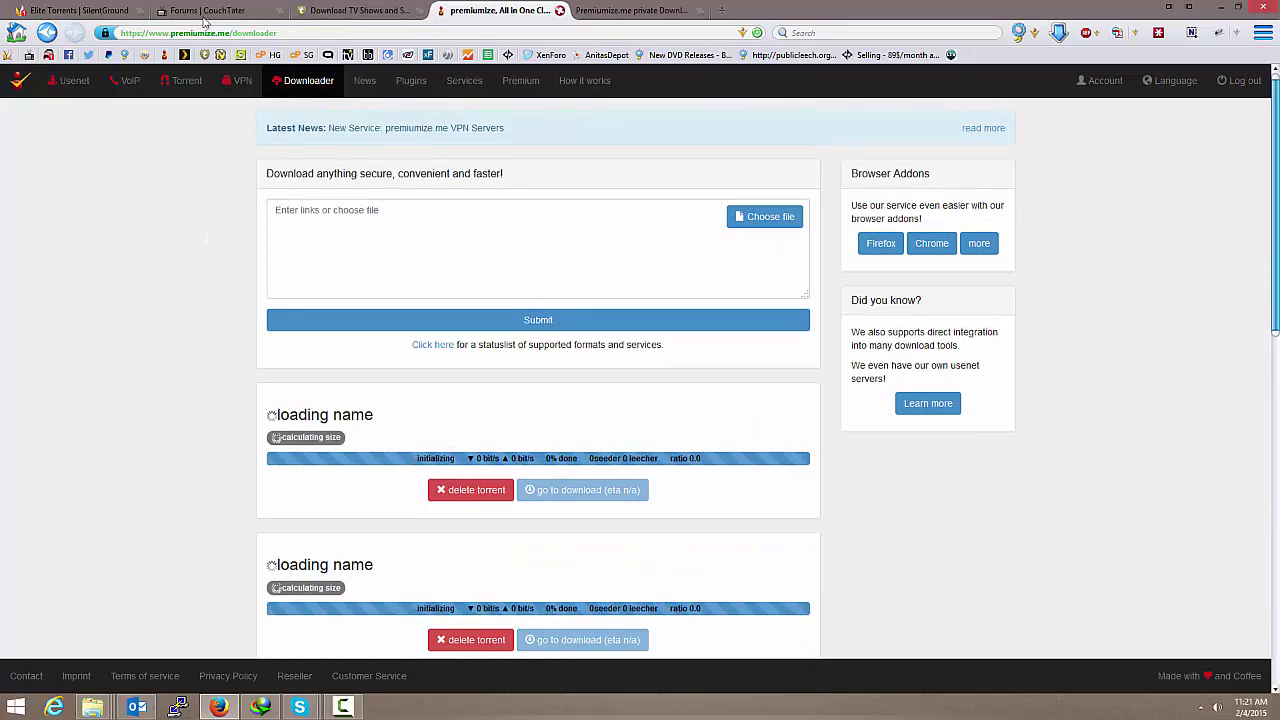
click(75, 11)
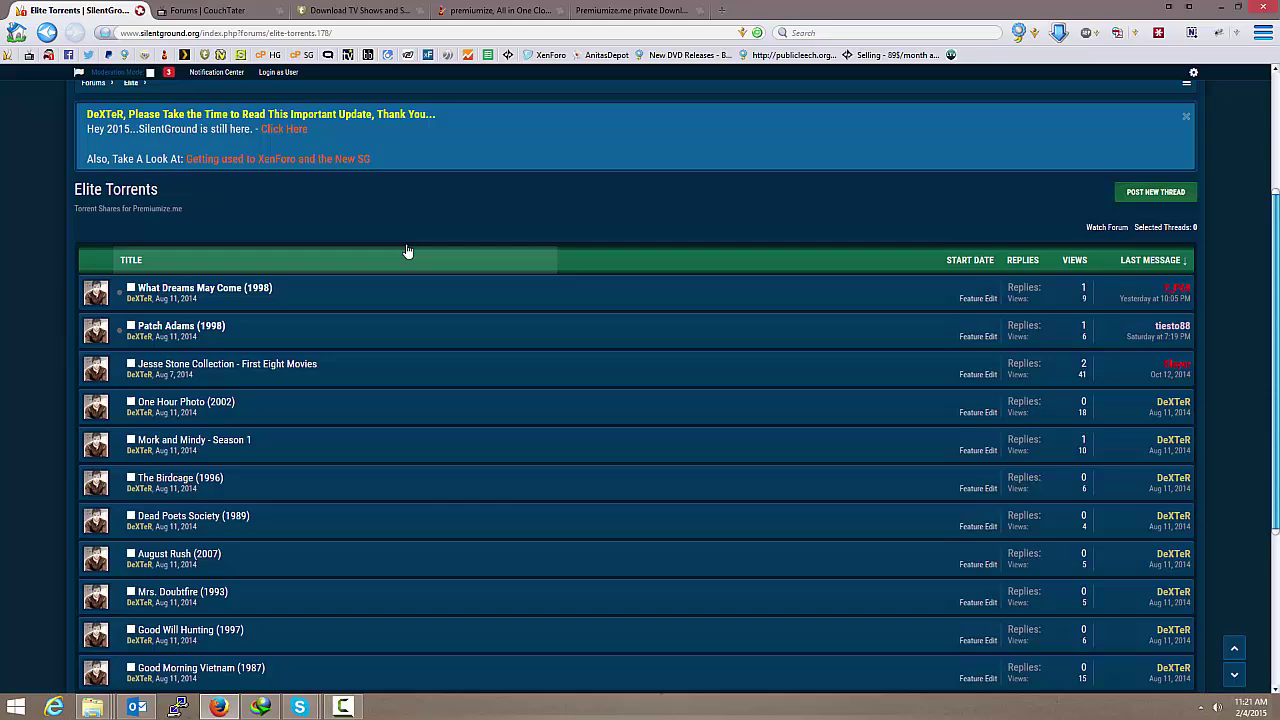
scroll(406, 250, up, 3)
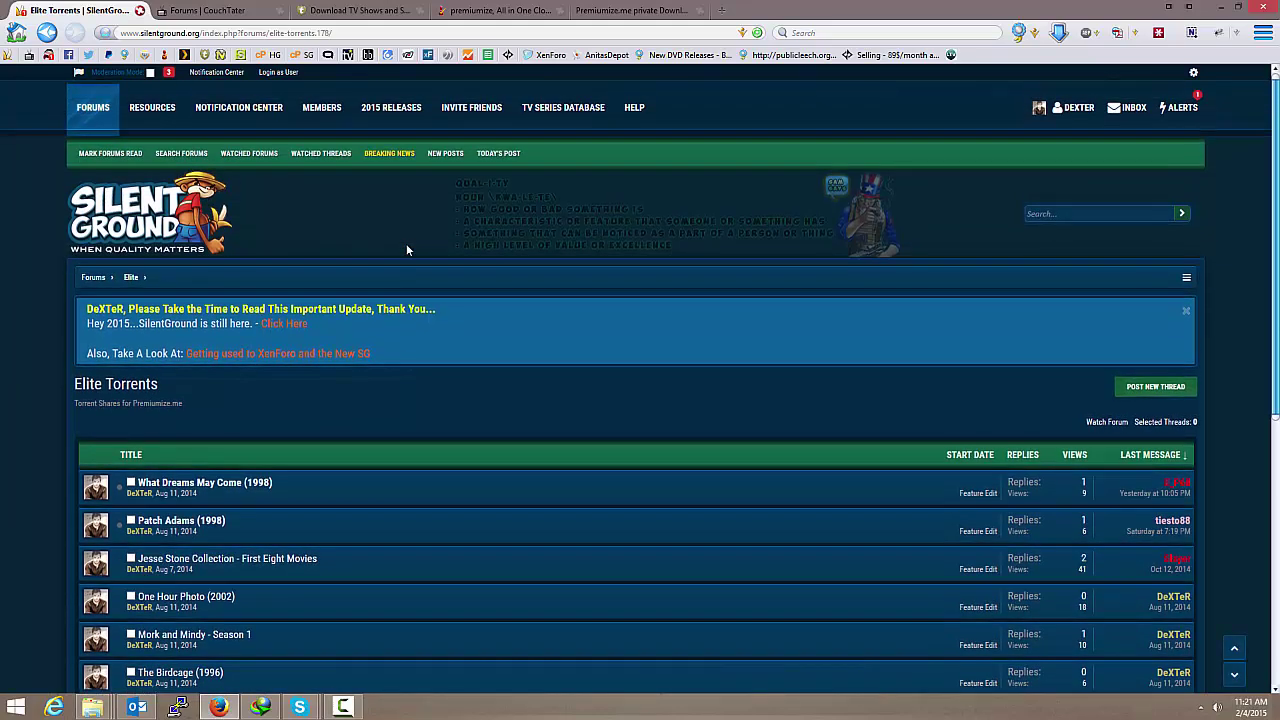
click(477, 10)
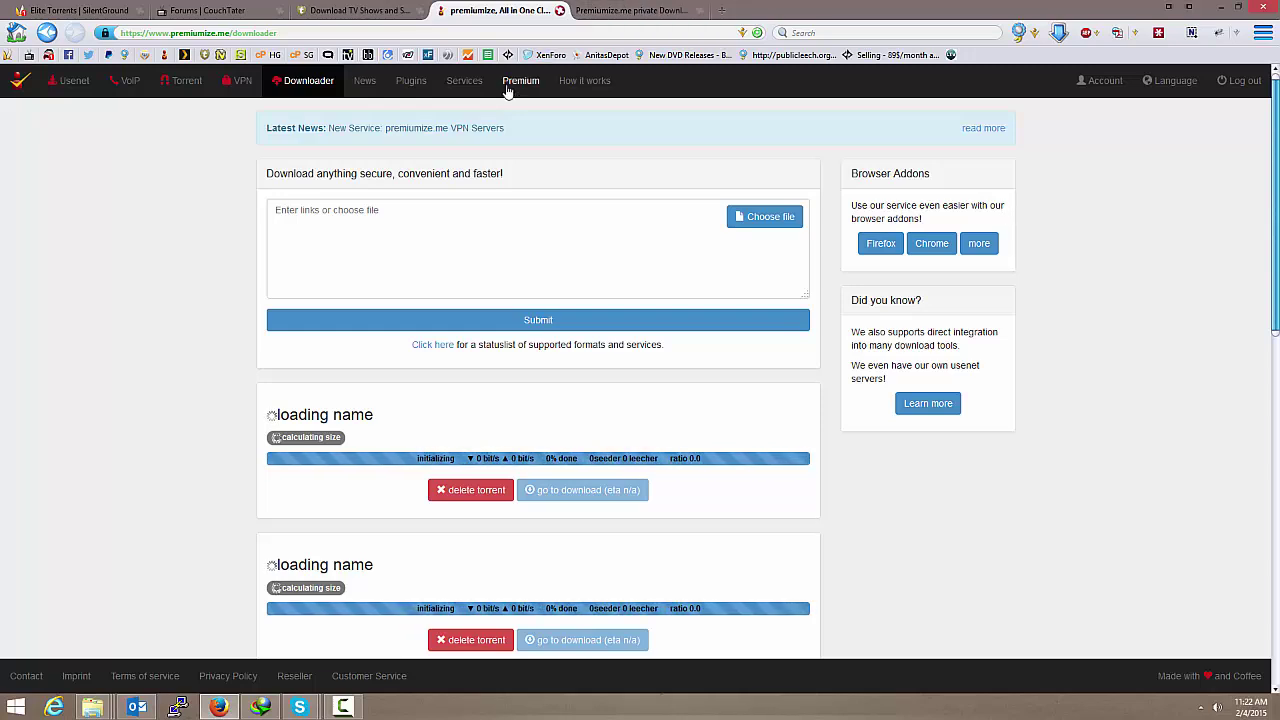
click(465, 84)
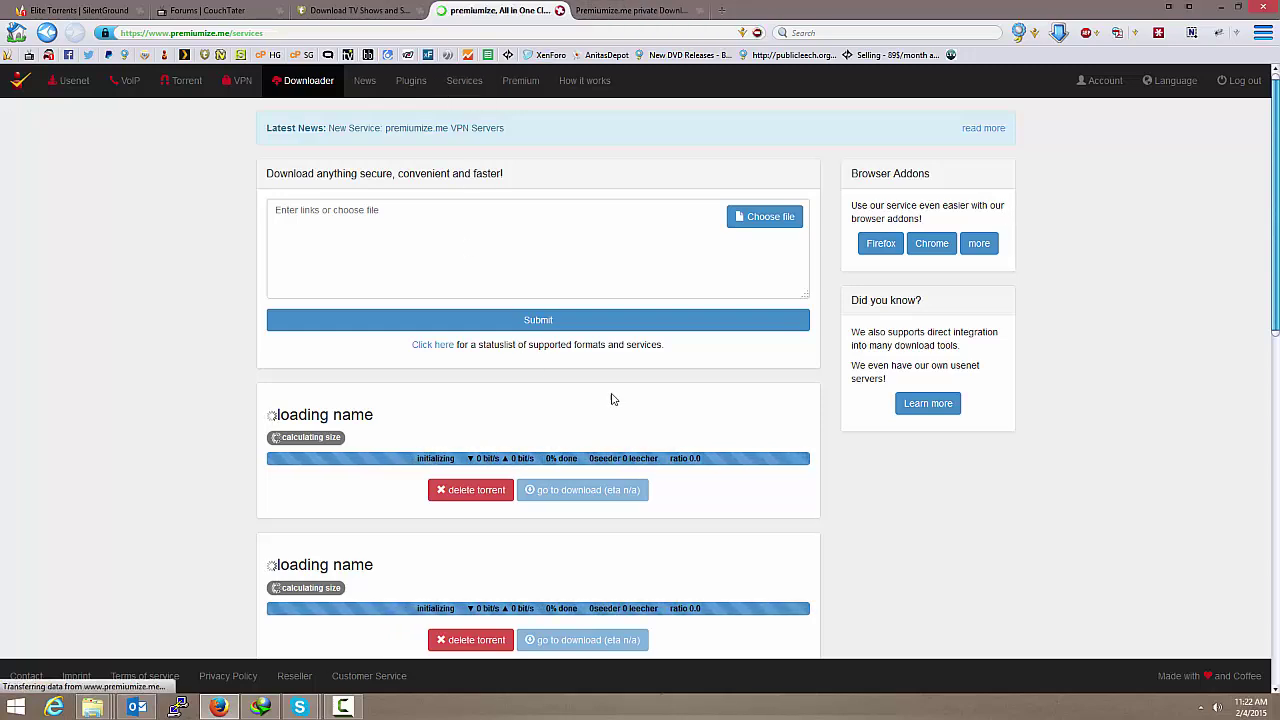
scroll(1009, 463, down, 5)
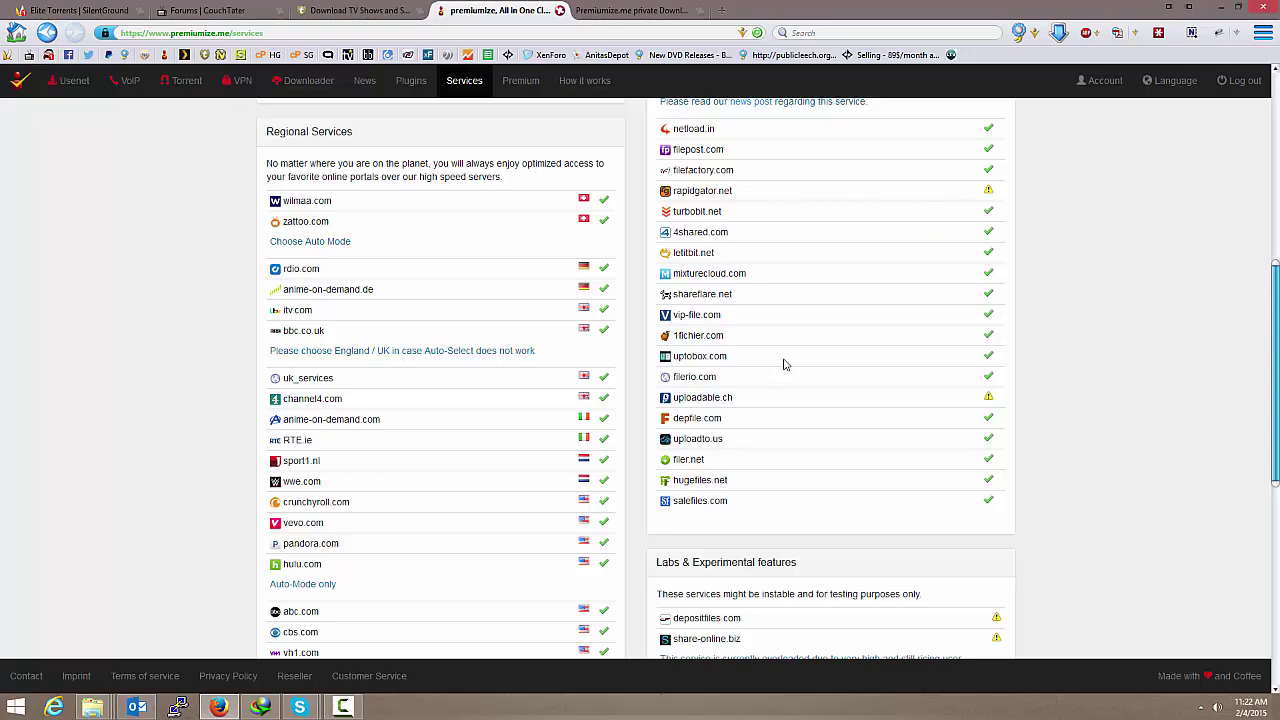
scroll(784, 364, up, 3)
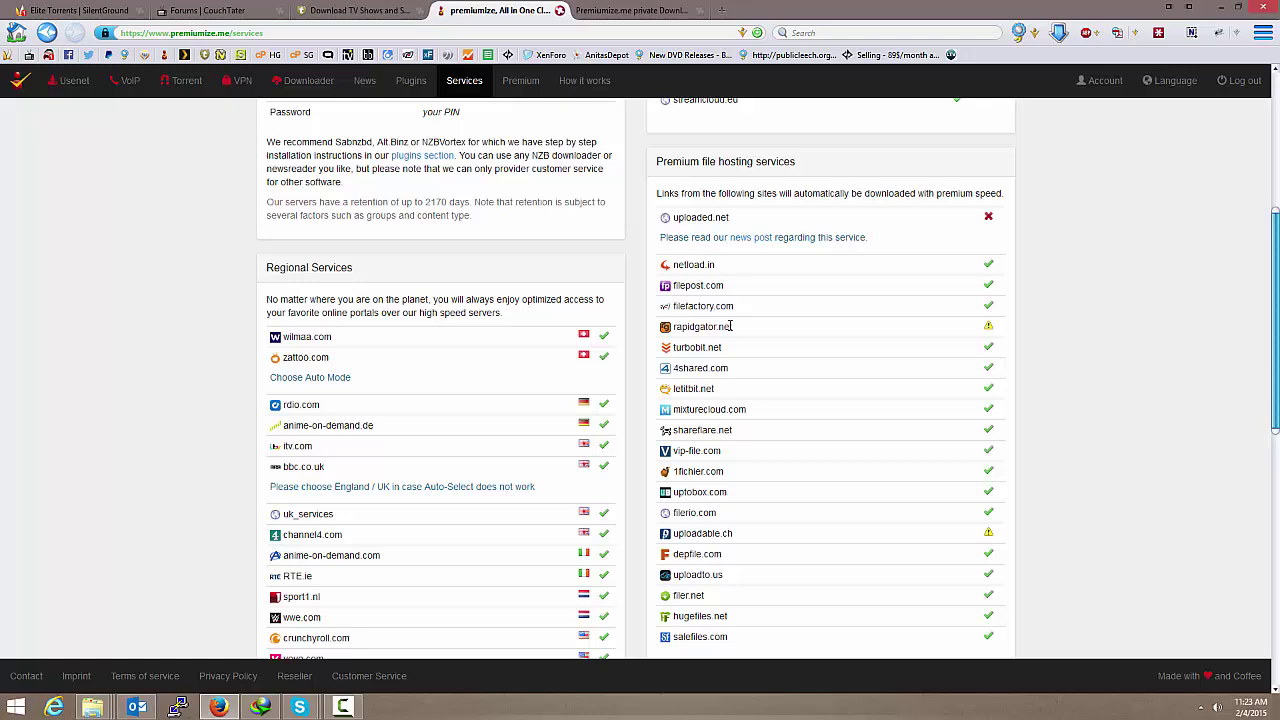
click(259, 708)
scroll(1106, 275, up, 3)
click(307, 88)
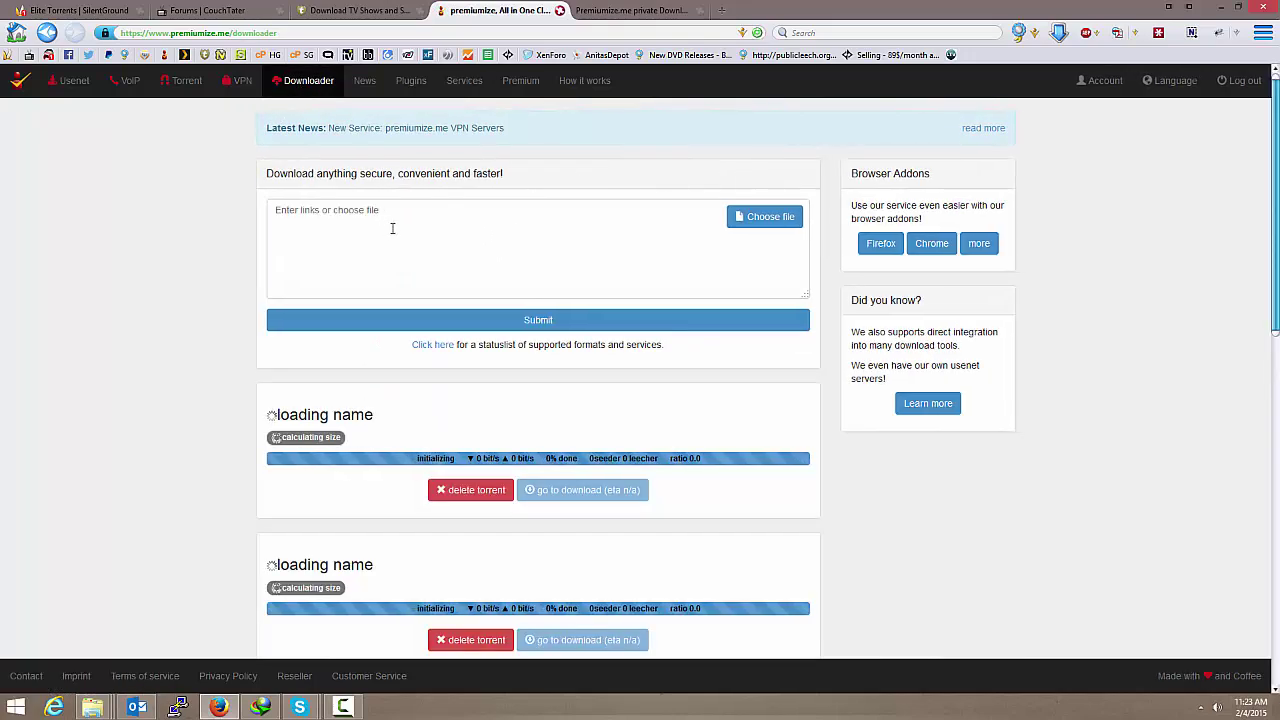
Step: Switch to the Couchtater forum and list today's posts
click(395, 225)
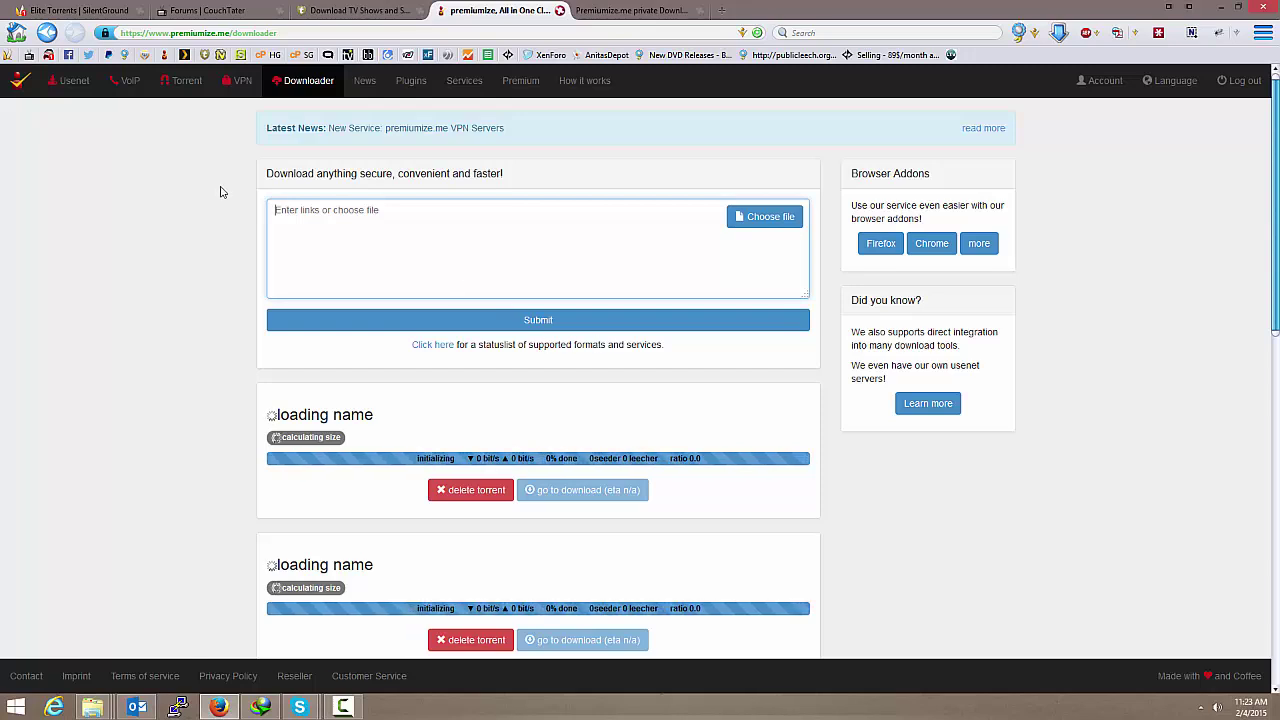
click(106, 15)
click(216, 14)
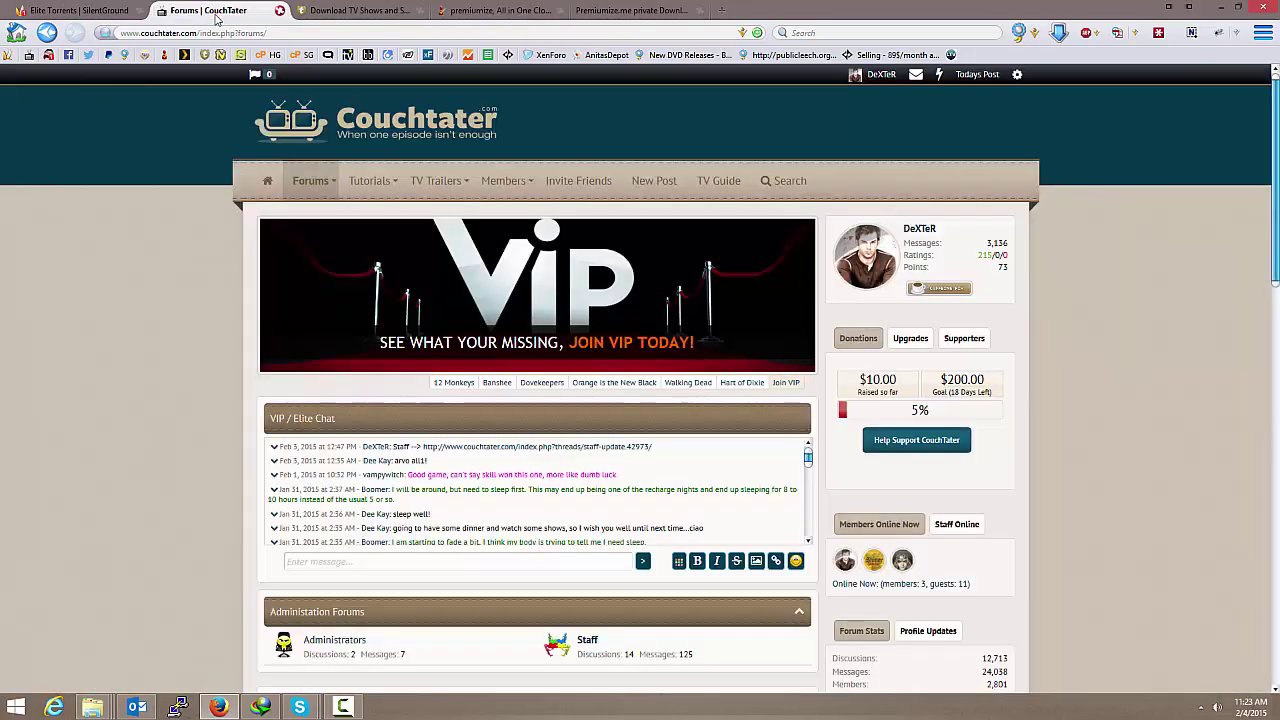
click(985, 78)
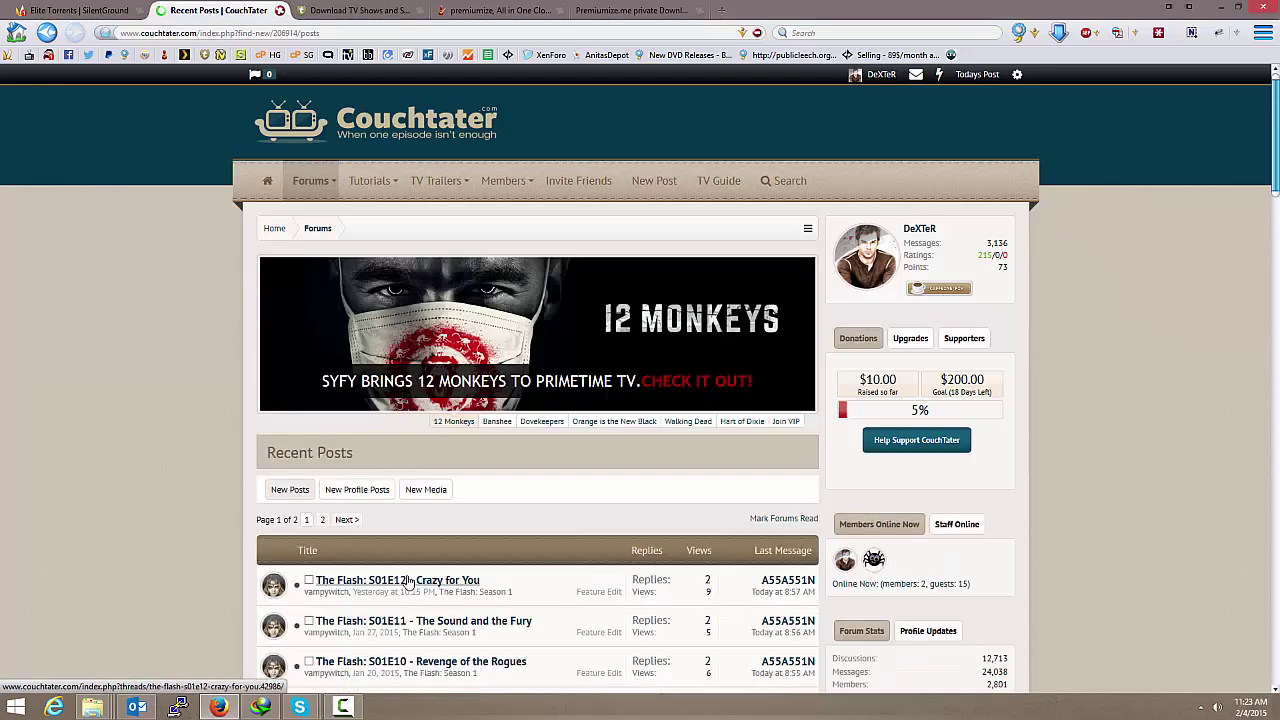
Step: Open The Flash: S01E12 - Crazy for You thread and select its first FileFactory link
click(407, 584)
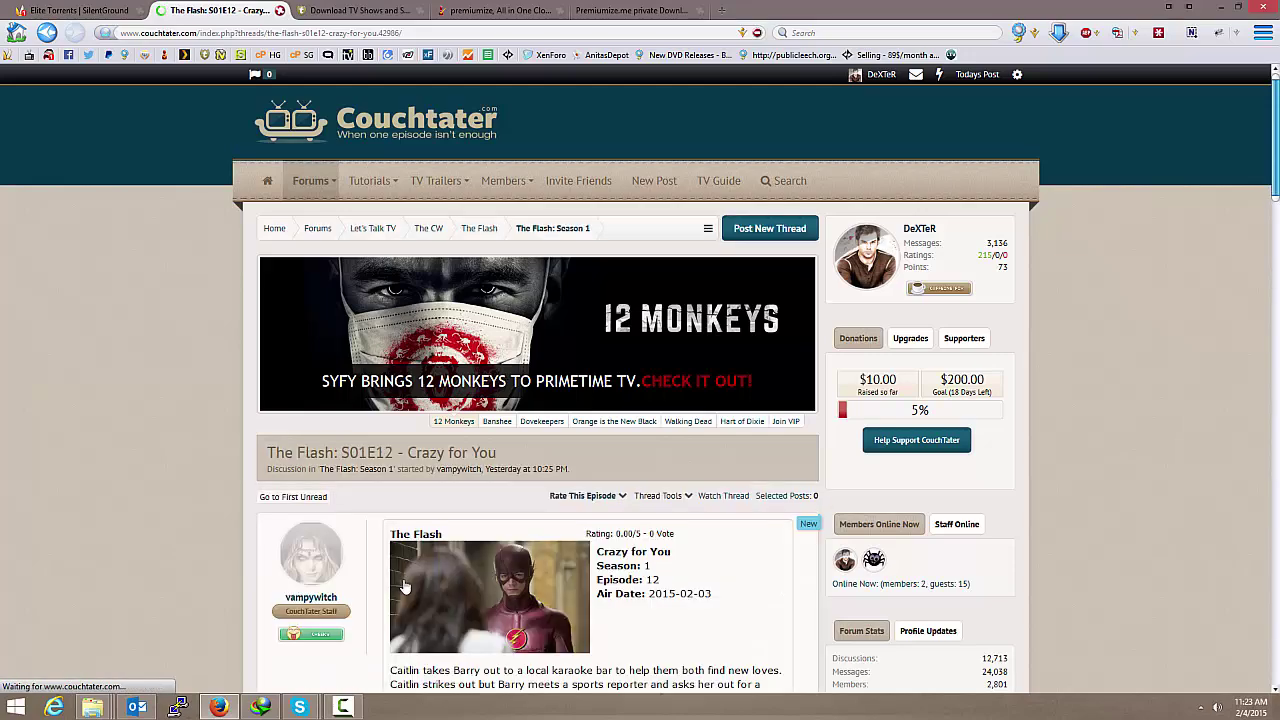
scroll(405, 585, down, 5)
scroll(405, 585, down, 3)
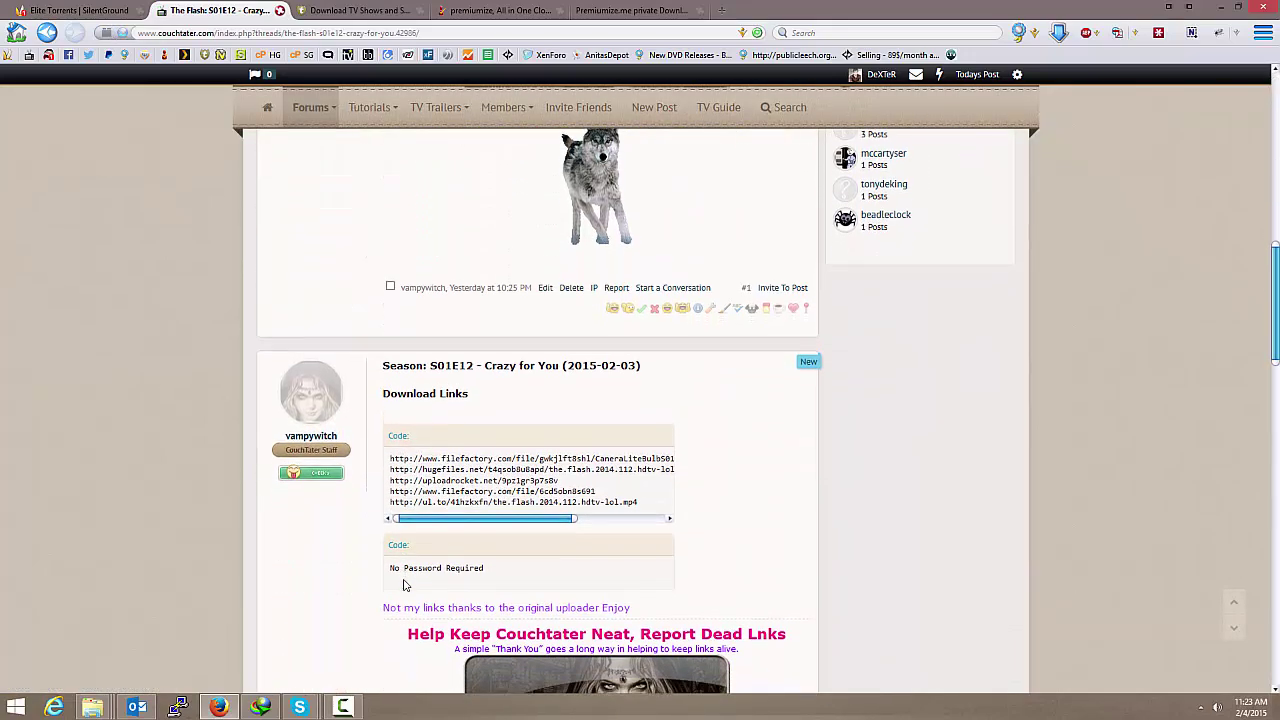
scroll(392, 487, down, 4)
scroll(390, 469, up, 4)
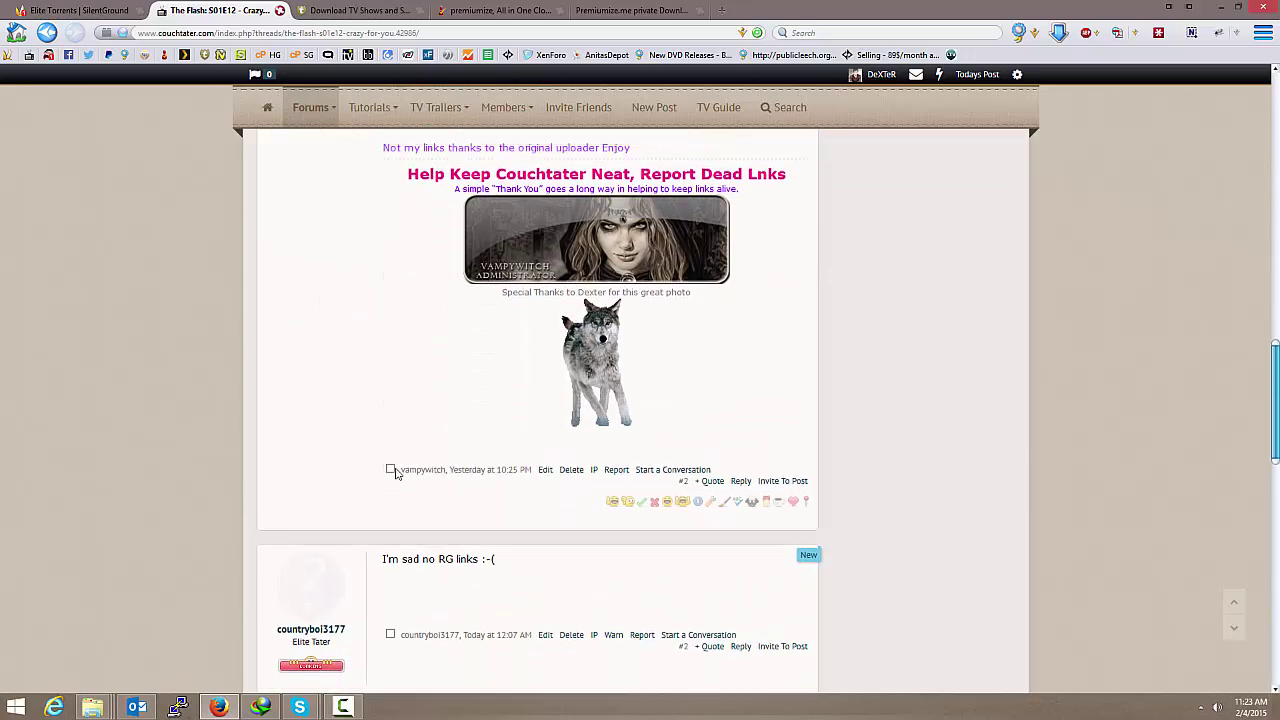
drag(390, 416, 731, 421)
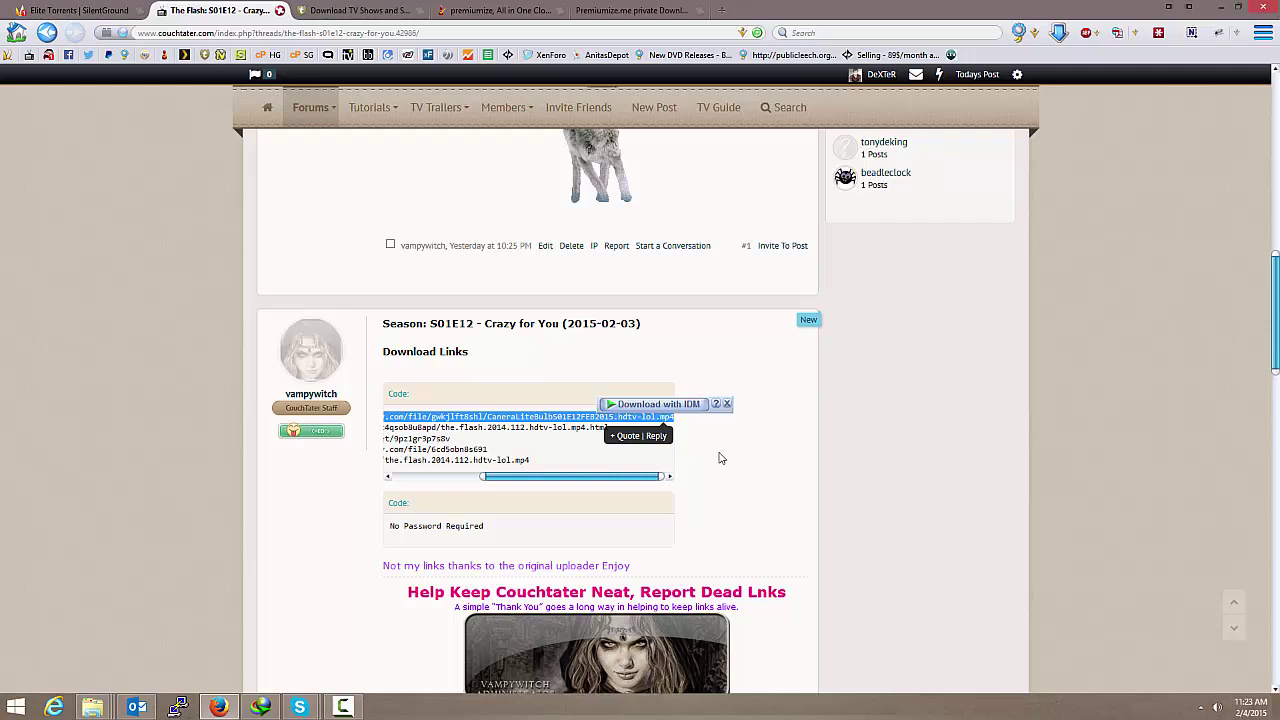
Step: Paste the FileFactory link into the Premiumize downloader, submit it, then bring up the.flash.2014.112.hdtv-lol.mp4 FileFactory page
click(505, 10)
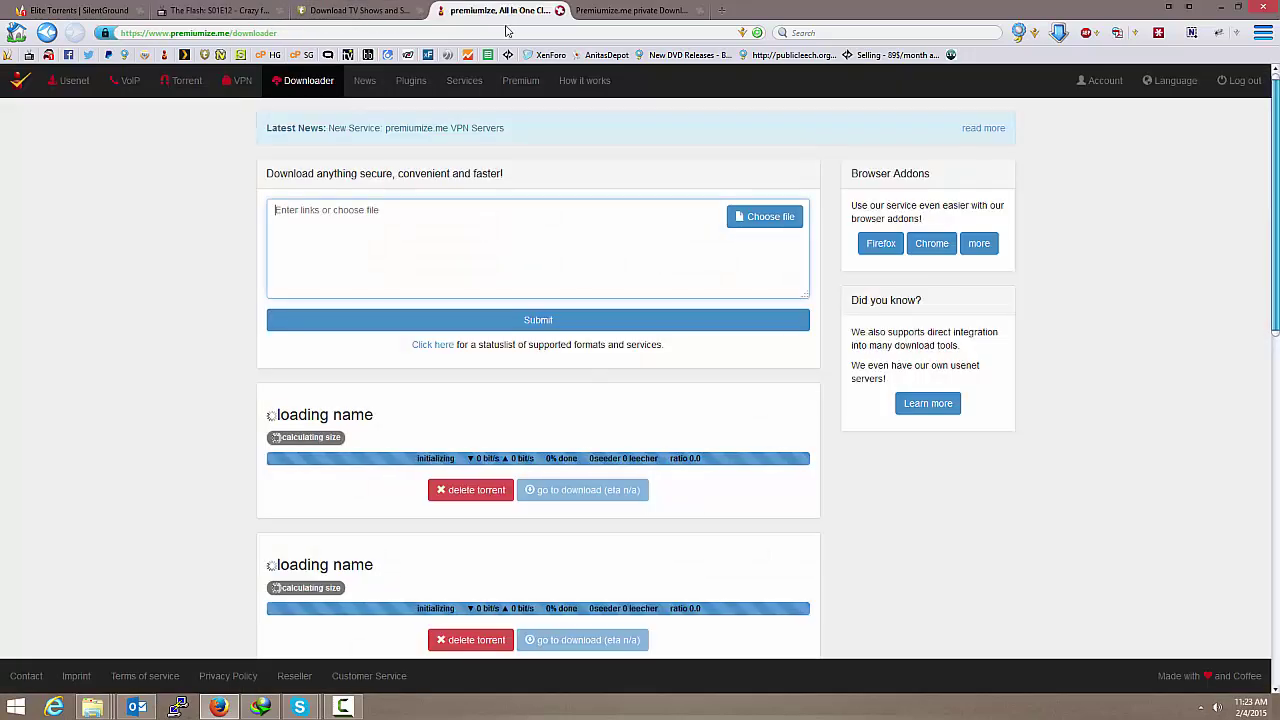
text(http://www.filefactory.com/file/gwkjft8shl/CaneraLiteBulbS01E12FEB2015.hdtv-lol.mp4)
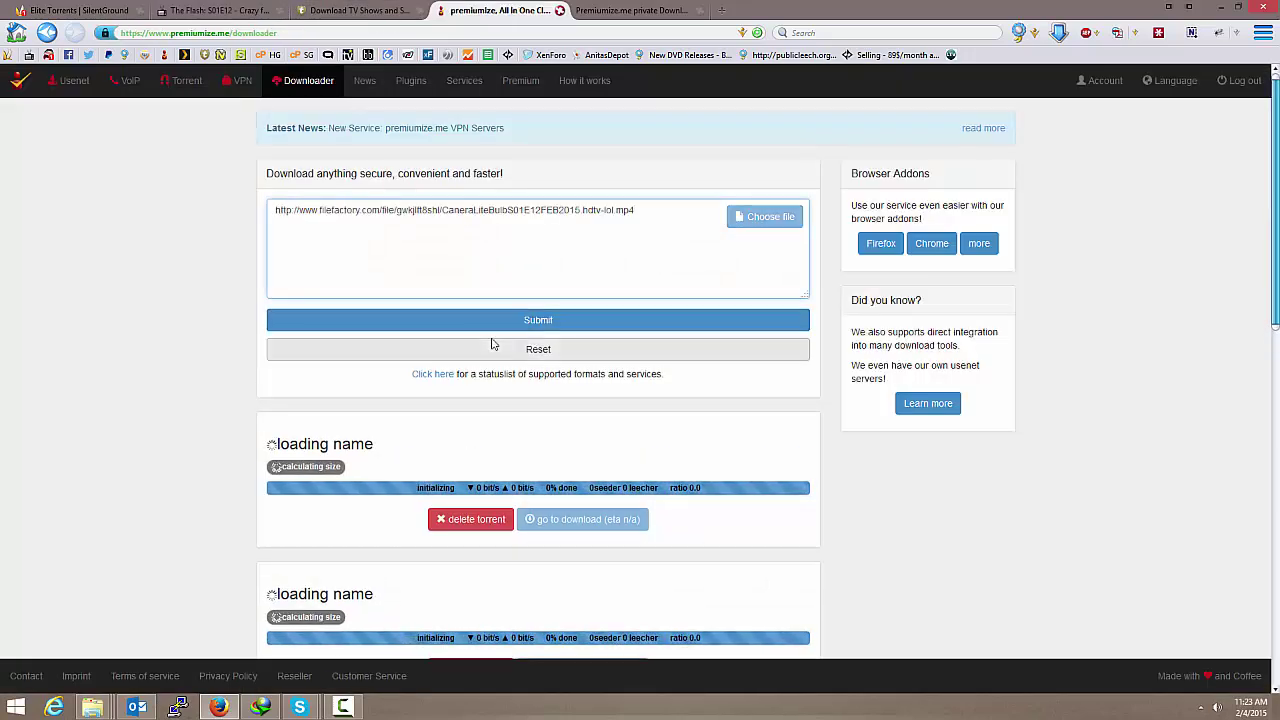
click(494, 322)
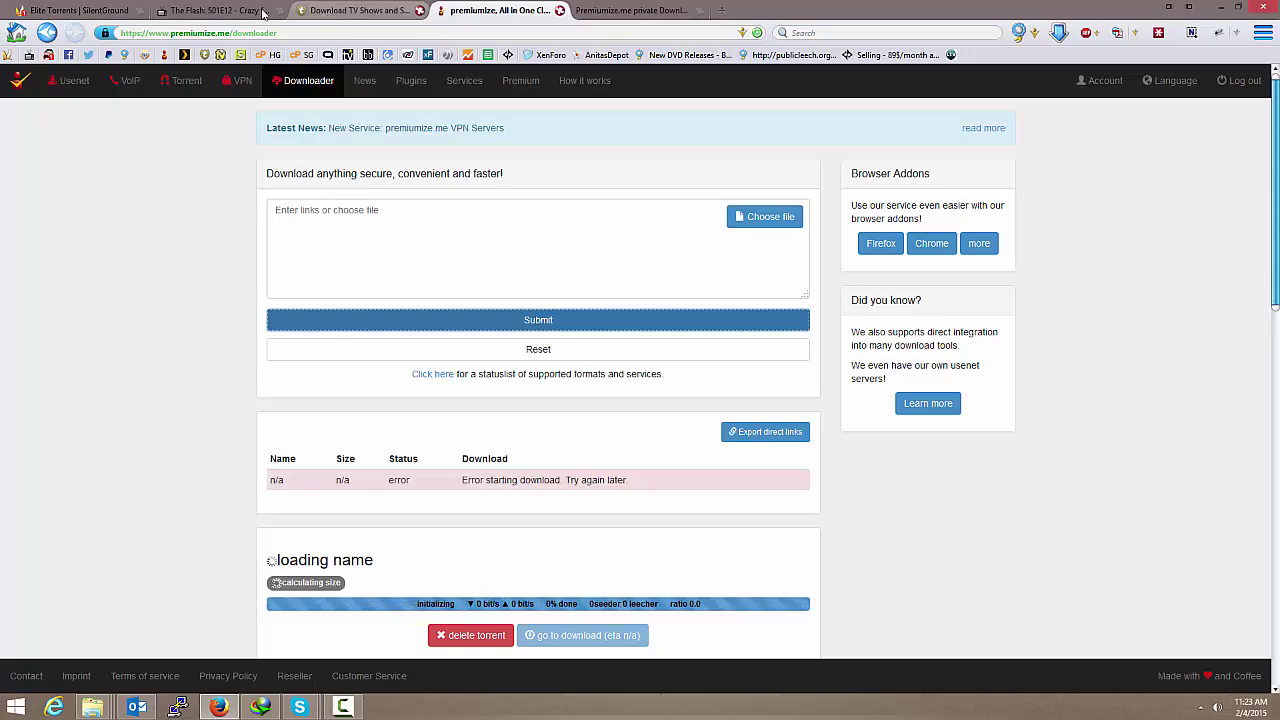
click(163, 12)
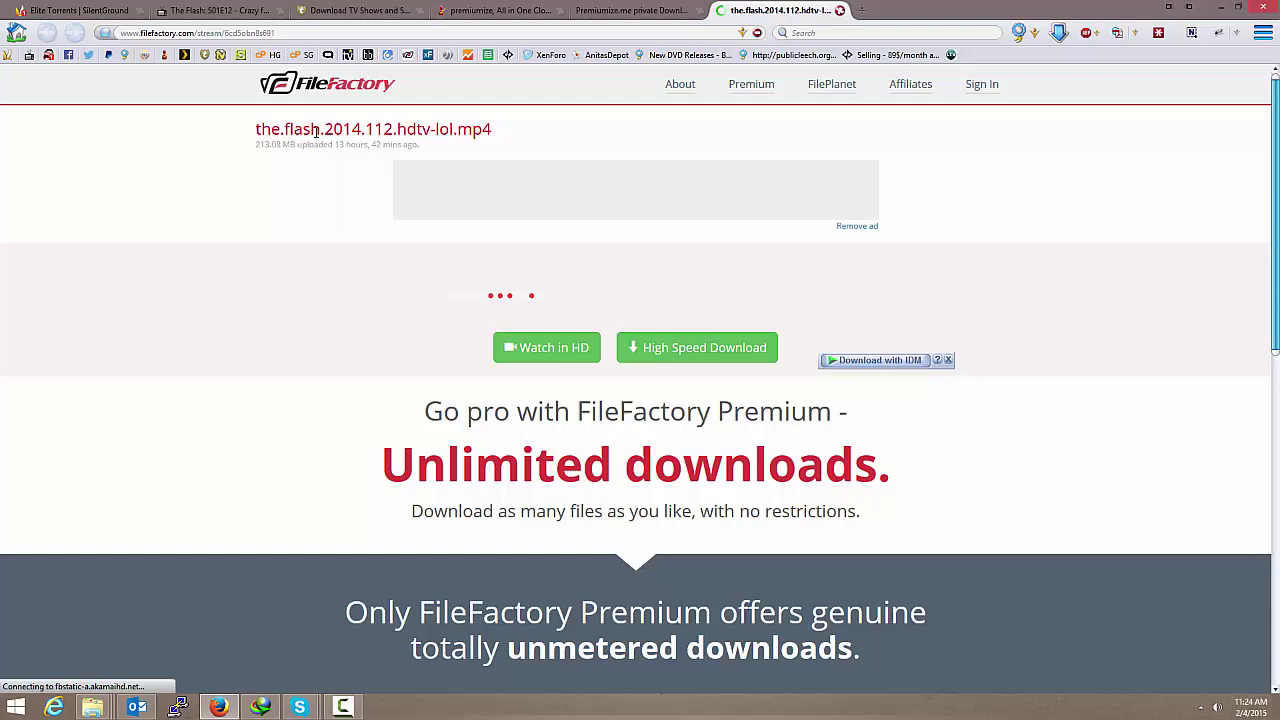
Step: Paste the FileFactory episode link into the Premiumize links box and submit it
key(ctrl+Page_Up)
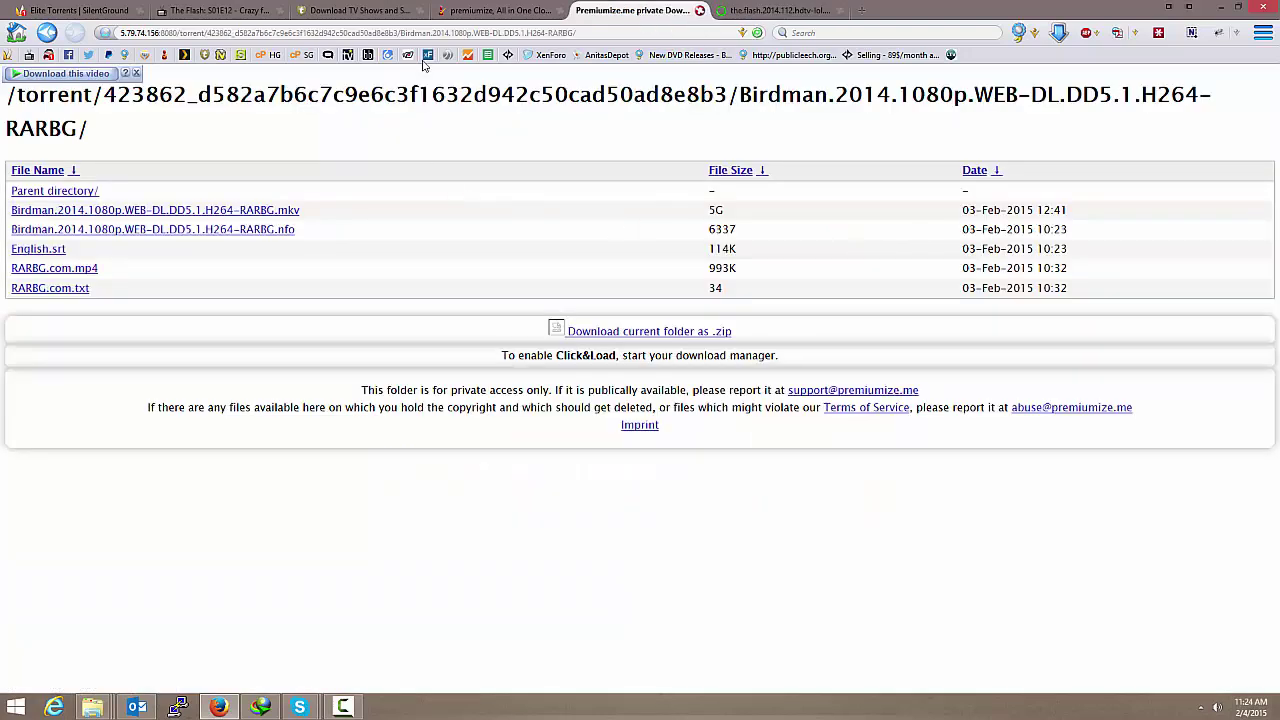
key(ctrl+Page_Up)
click(389, 225)
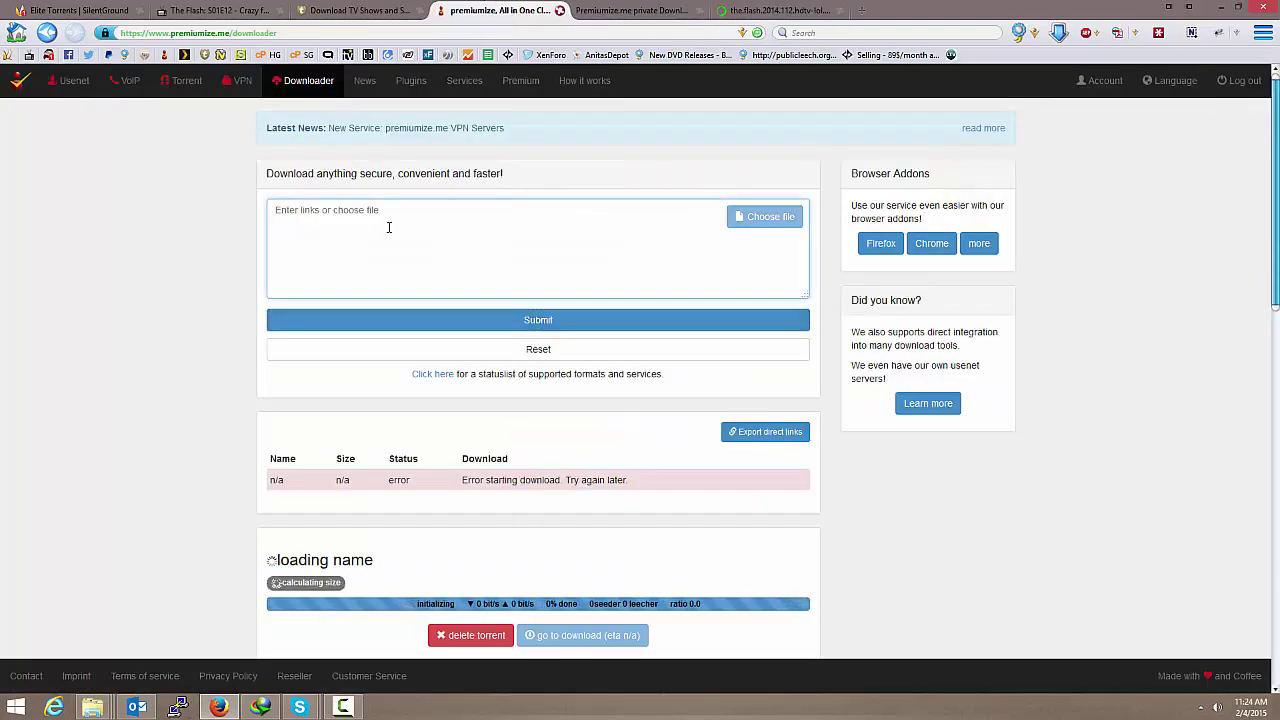
text(http://www.filefactory.com/file/6cd5obn8s691)
click(494, 330)
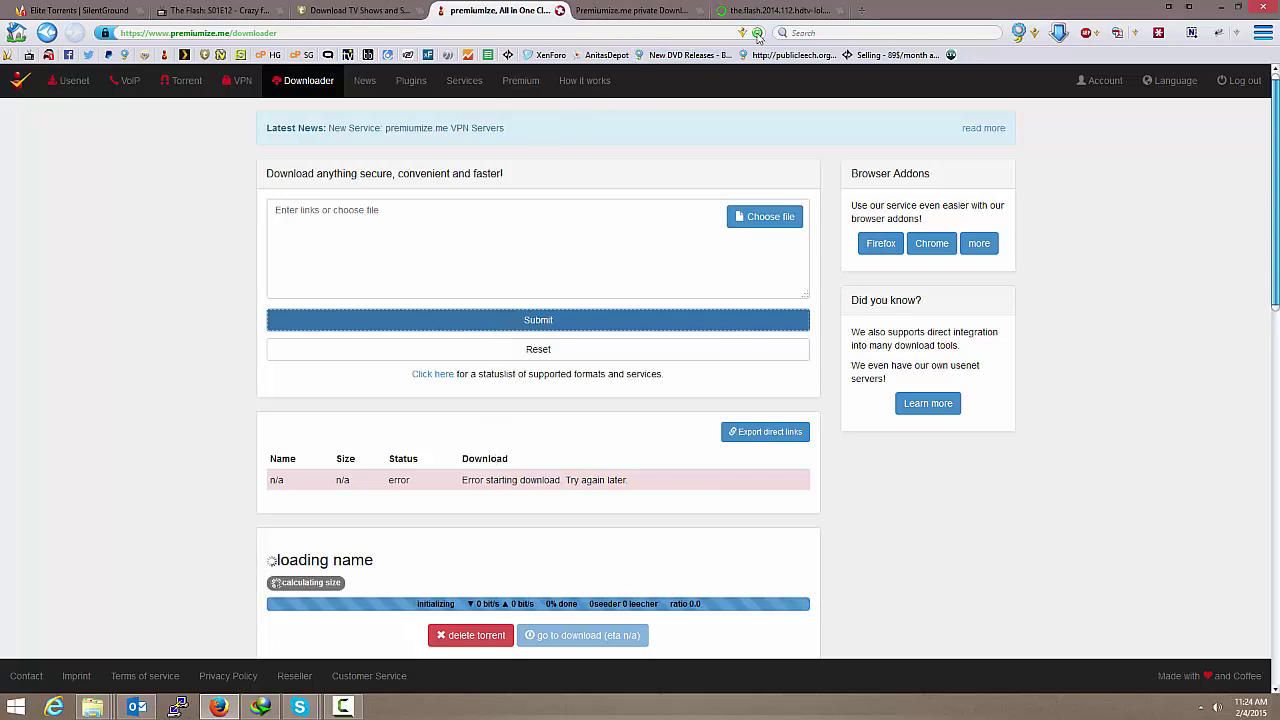
Step: Close the FileFactory episode page and return to the Premiumize downloader
click(846, 12)
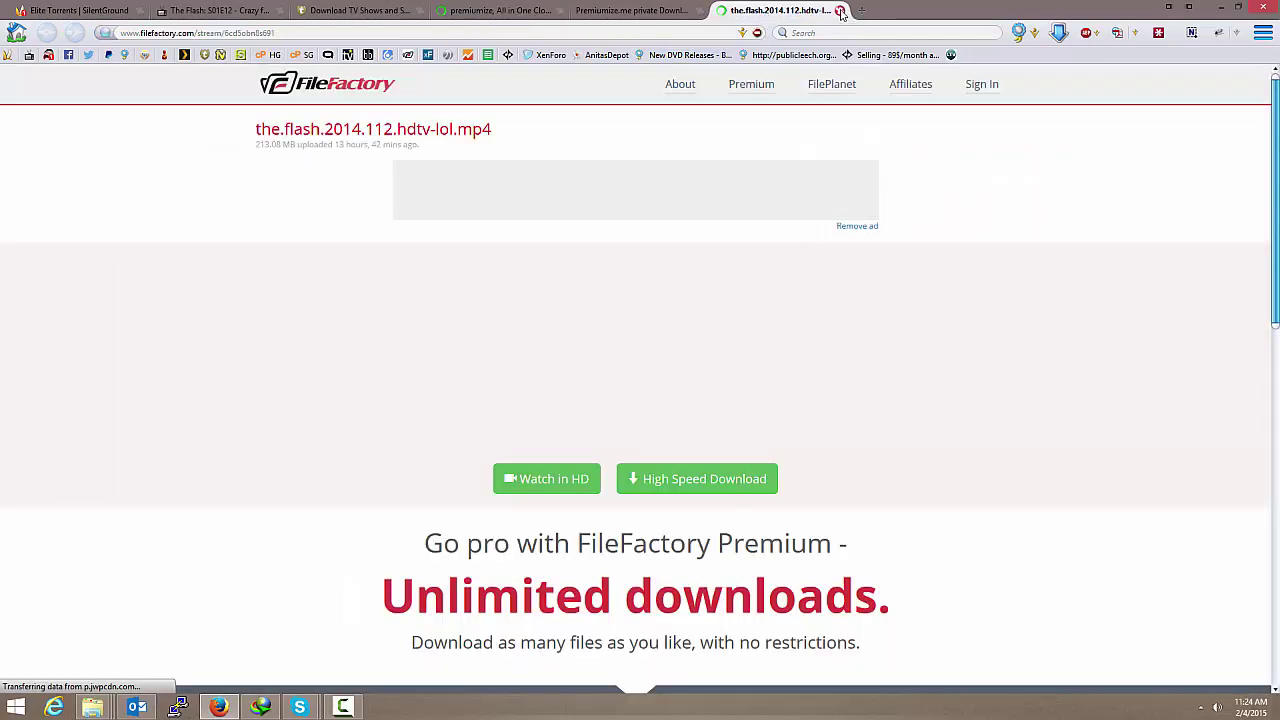
click(841, 10)
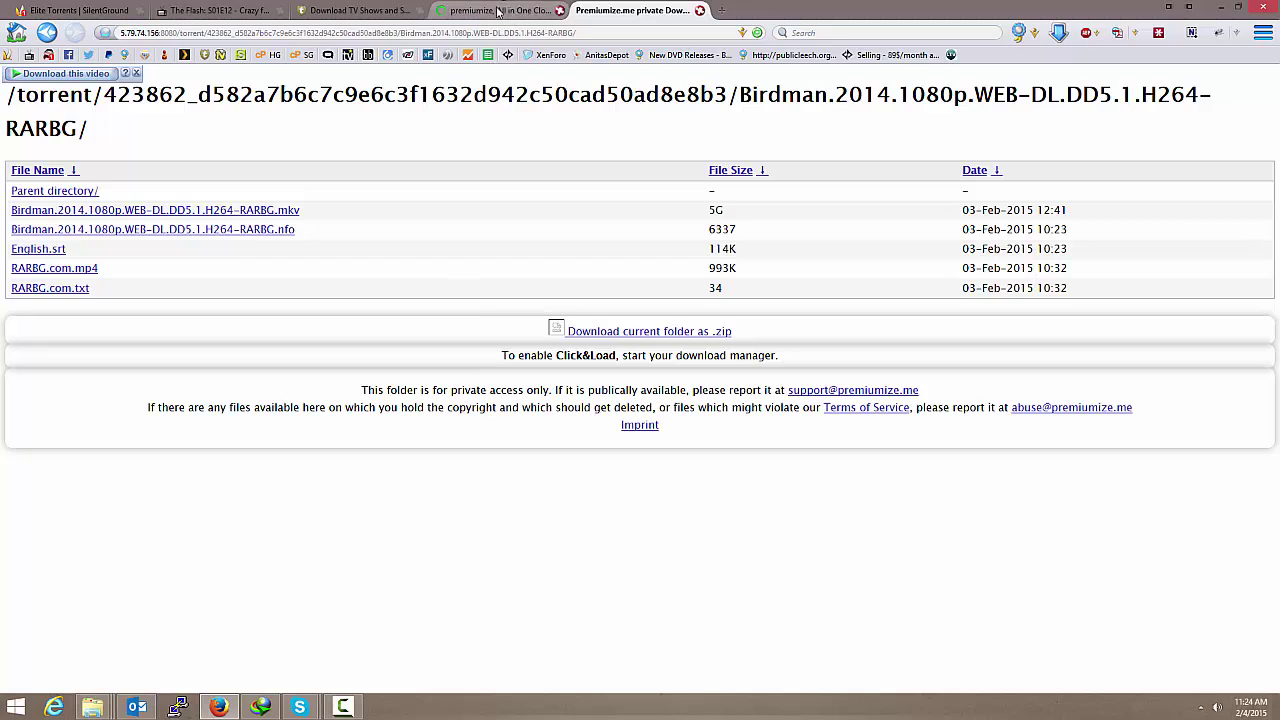
click(502, 10)
Step: Paste the FileFactory link into the links box once more and submit it
click(477, 211)
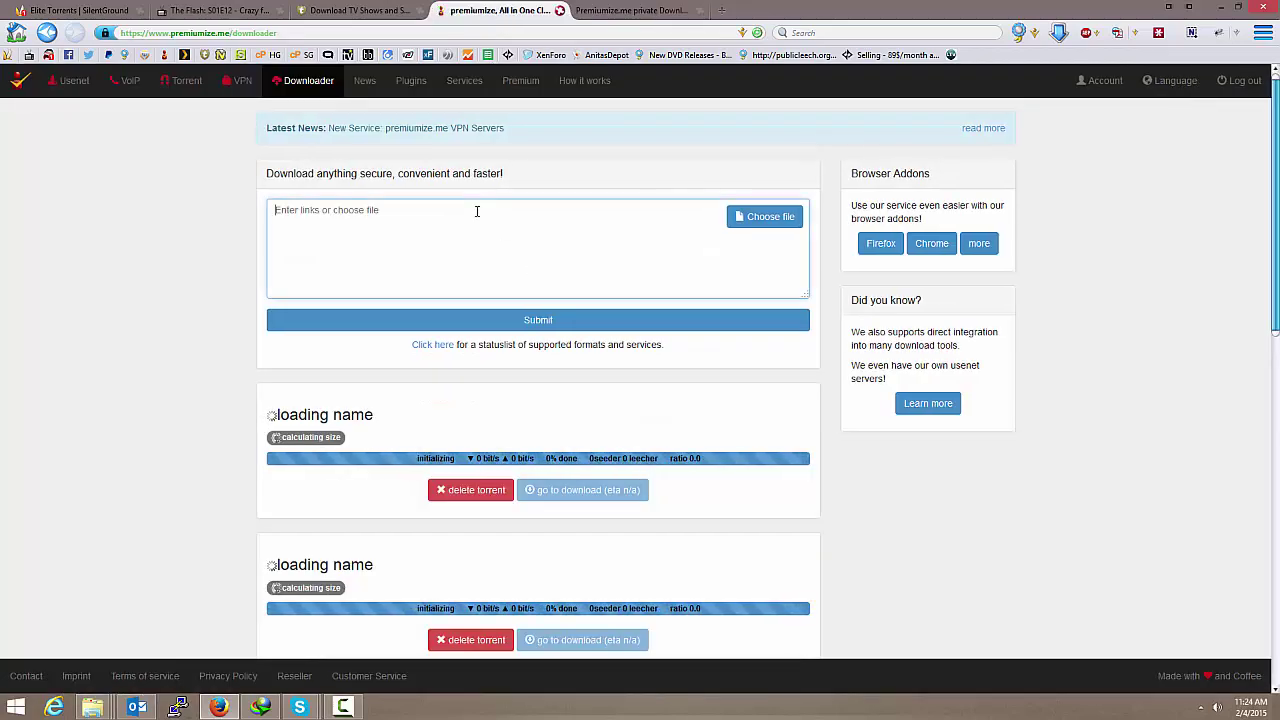
text(http://www.filefactory.com/file/6cd5obn8s691)
click(487, 321)
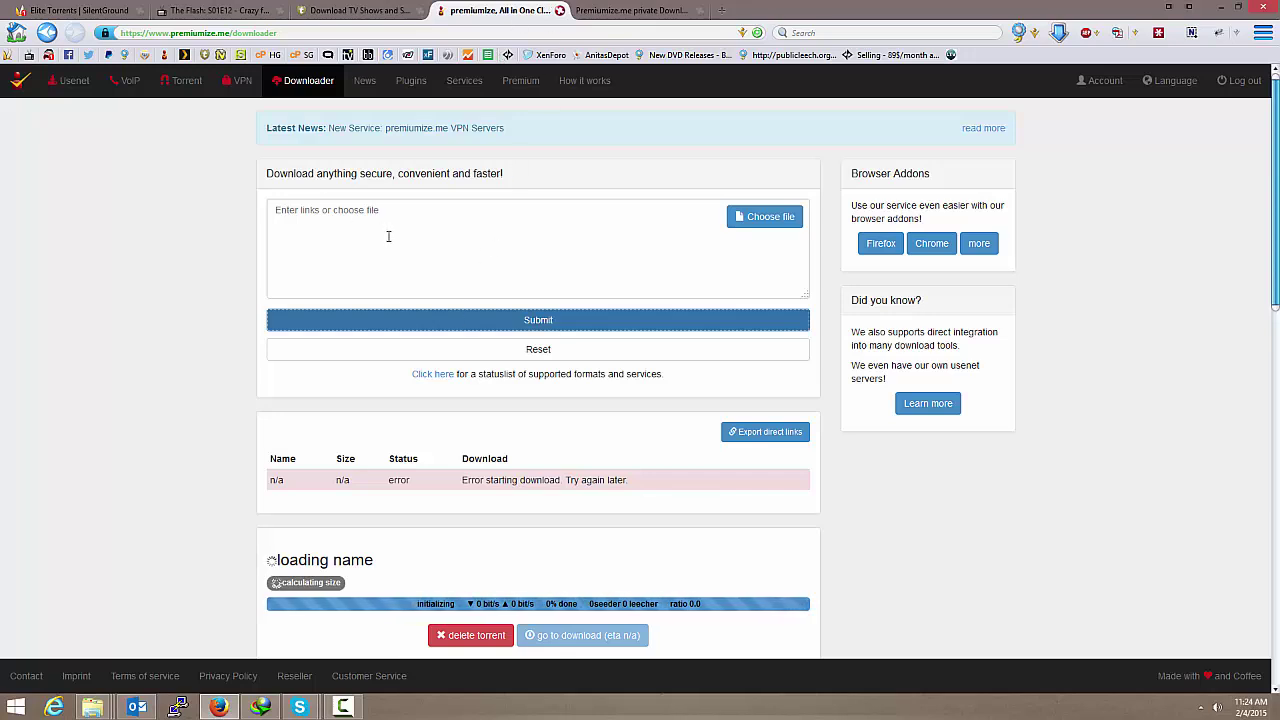
Step: Look over the finished torrents, then close the downloader to reveal the Birdman.2014.1080p.WEB-DL folder
scroll(265, 440, down, 3)
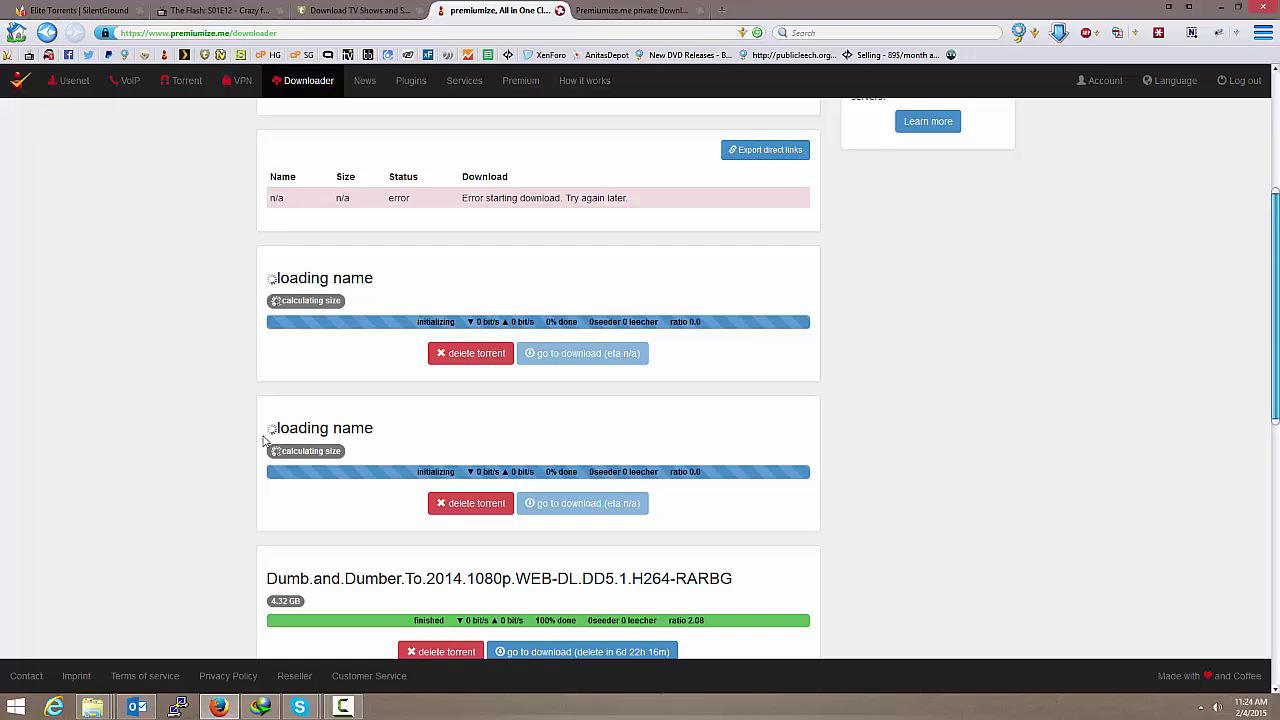
scroll(265, 440, down, 3)
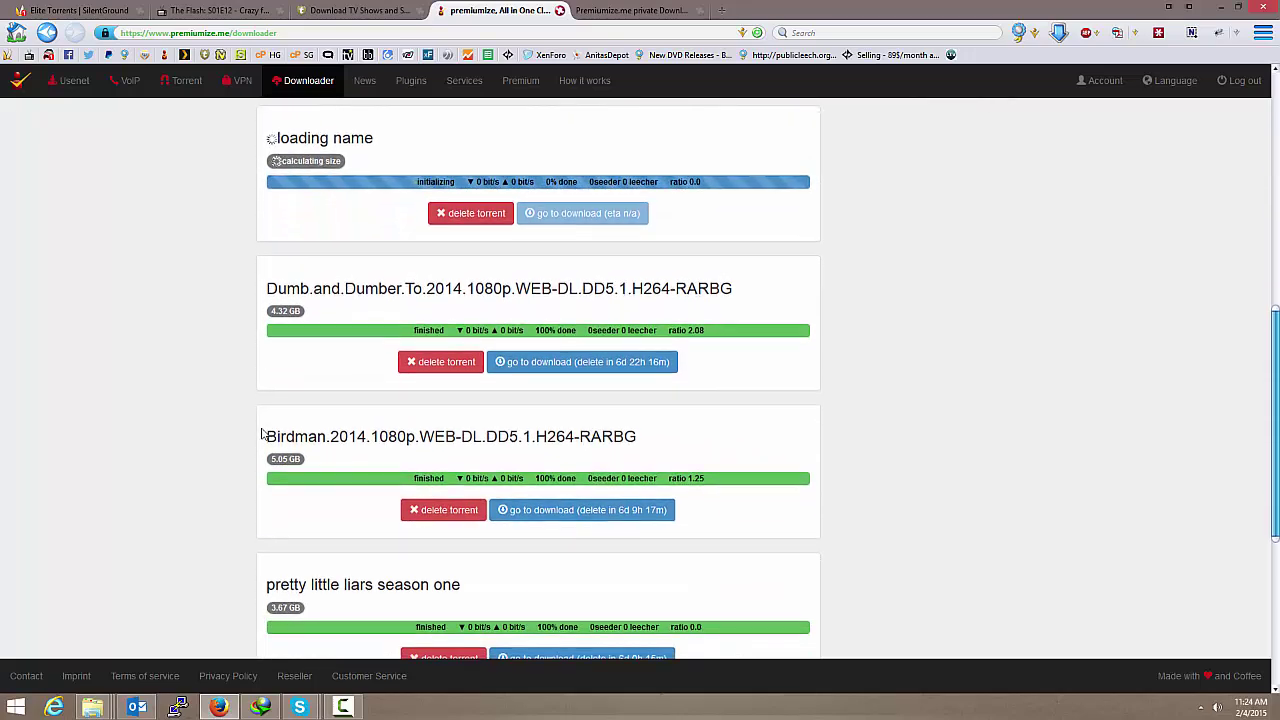
scroll(262, 434, up, 6)
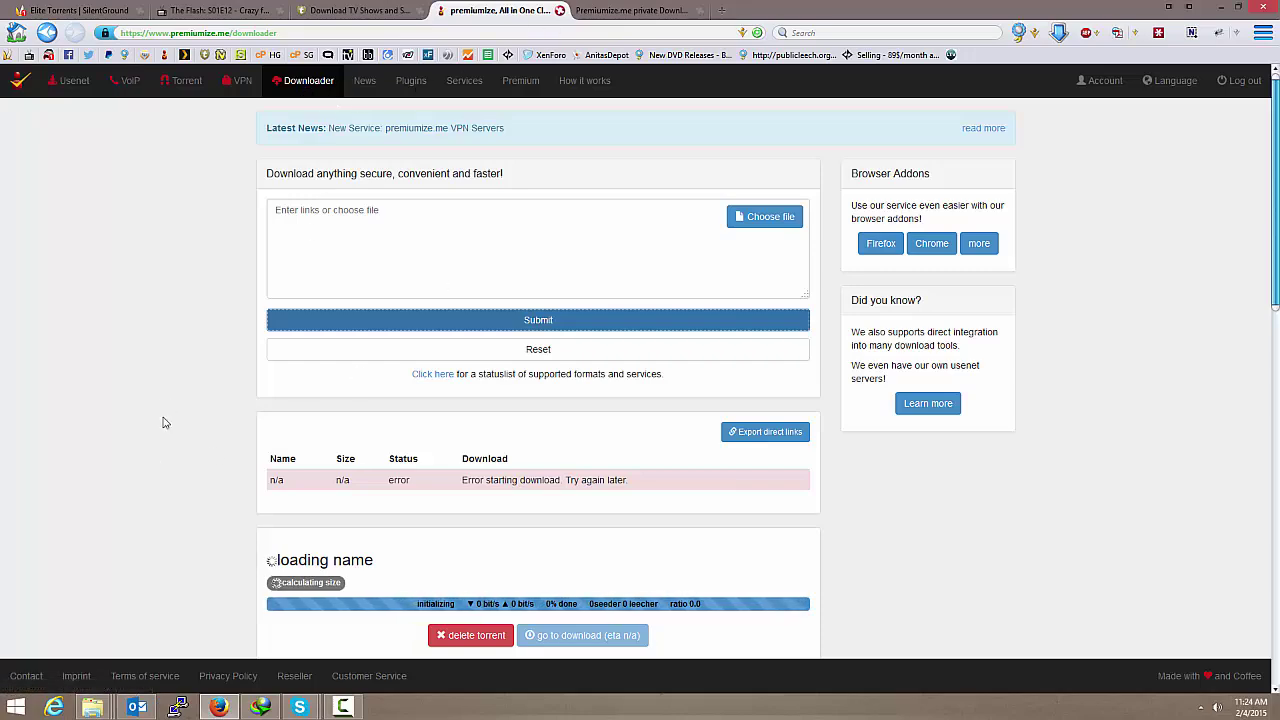
scroll(165, 423, down, 8)
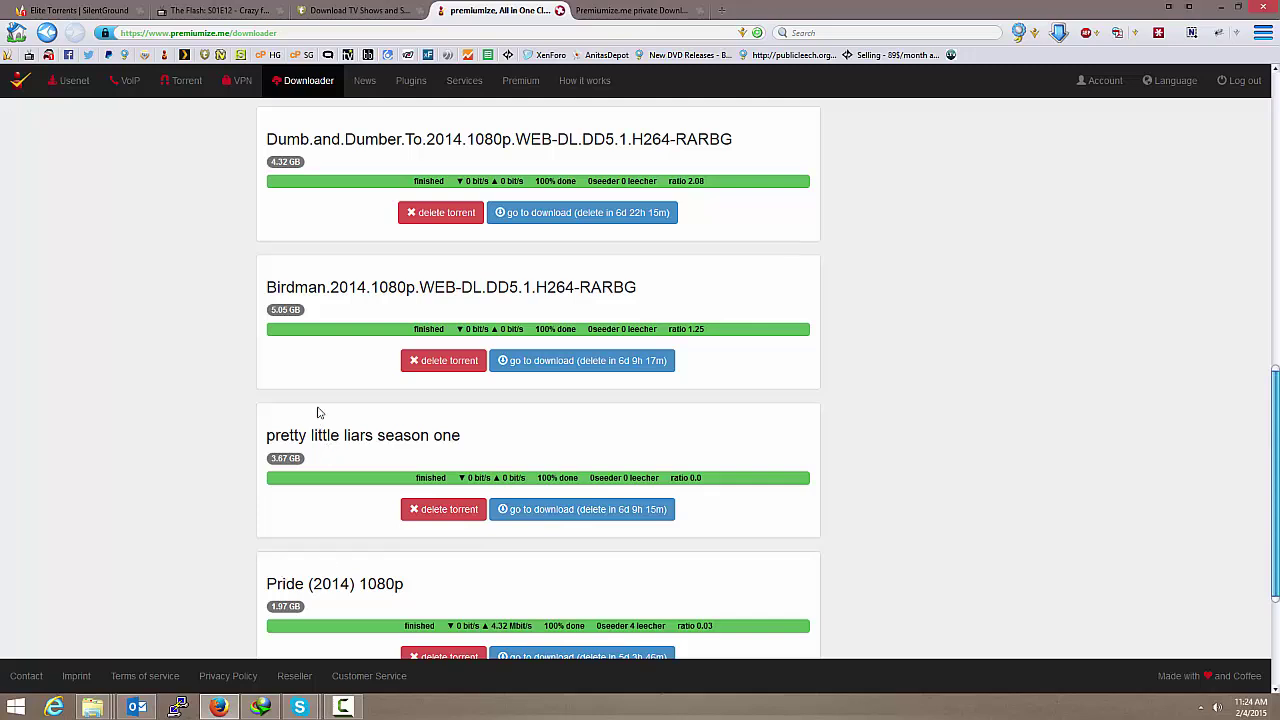
click(561, 10)
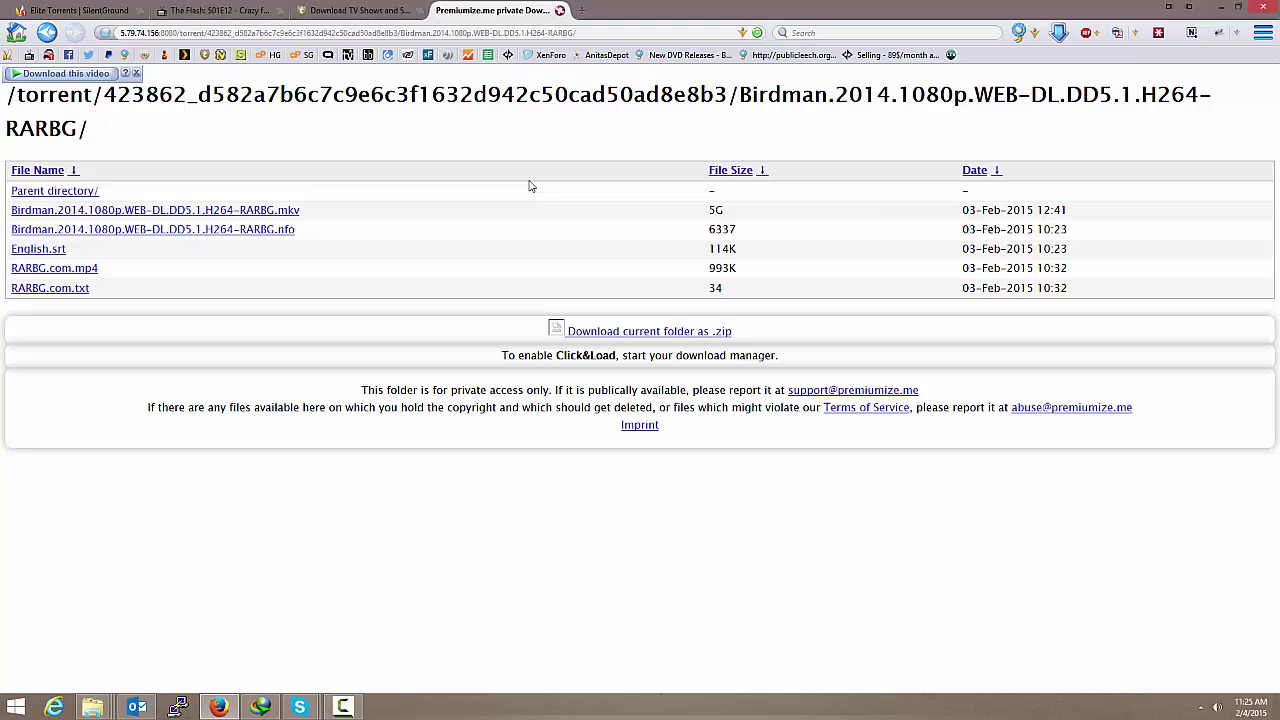
Step: Close the IDM 'Download this video' bar over the Birdman.2014.1080p.WEB-DL file listing
click(137, 75)
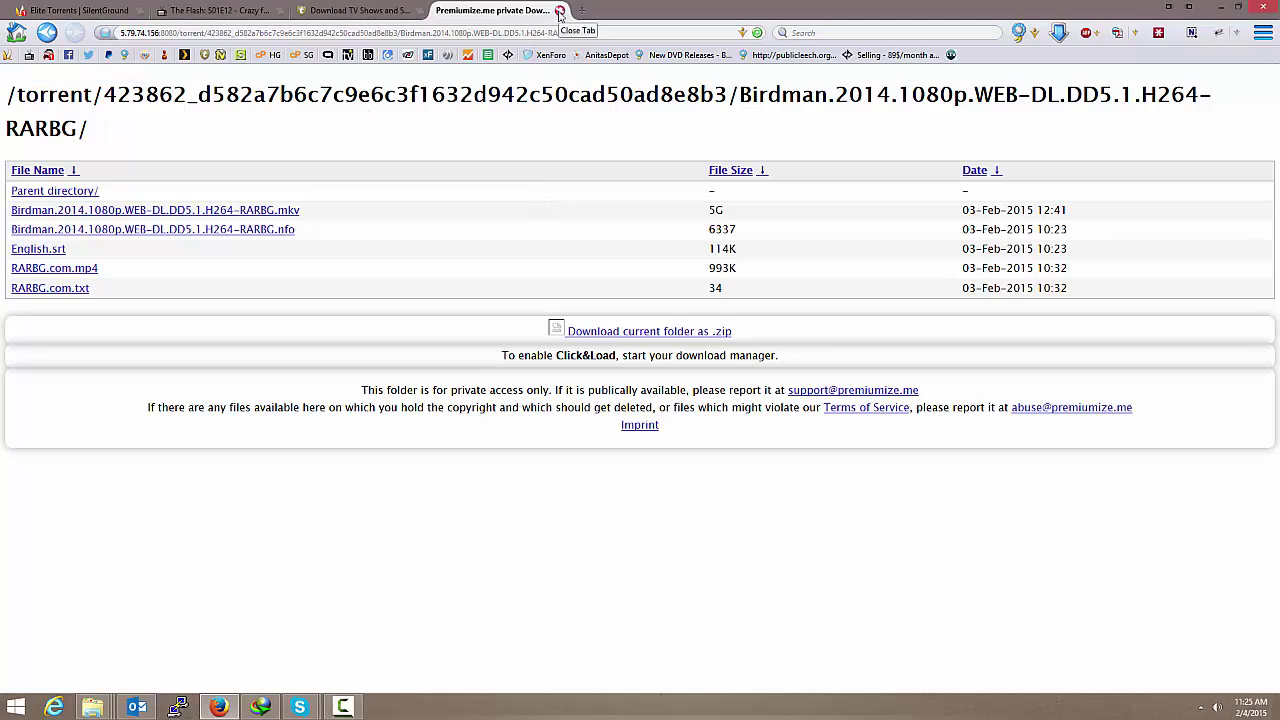